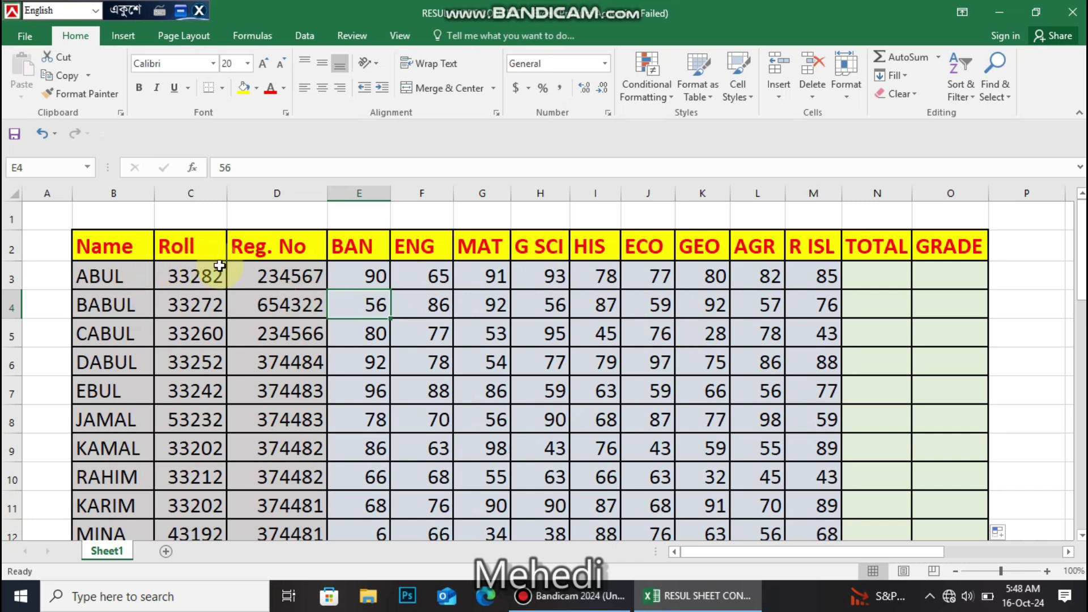
Examine the result sheet's name, roll, registration and subject headings along with its TOTAL and GRADE columns
click(377, 252)
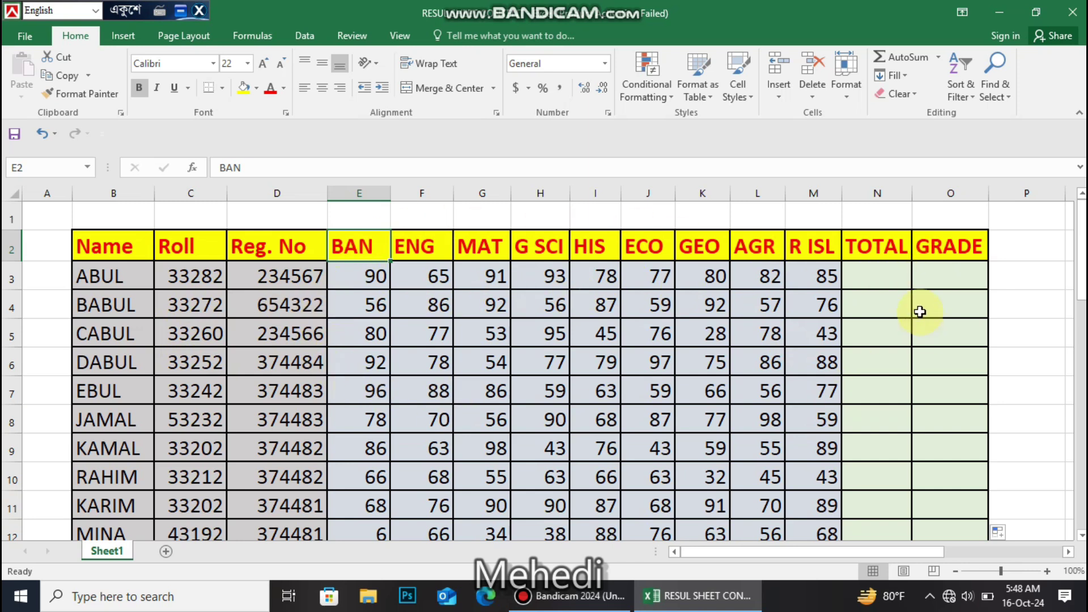
click(871, 238)
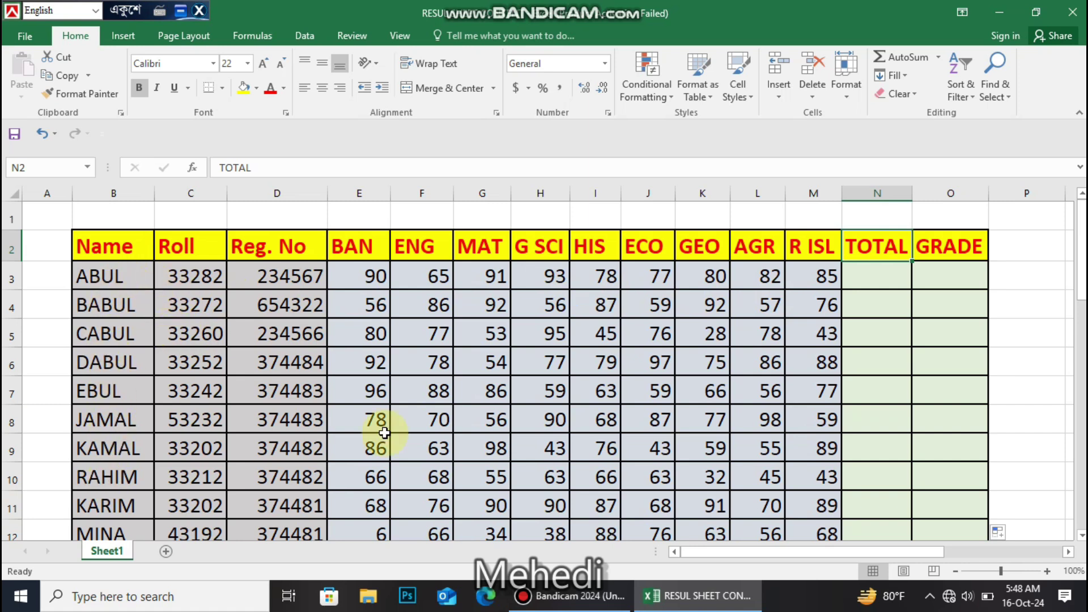
click(942, 281)
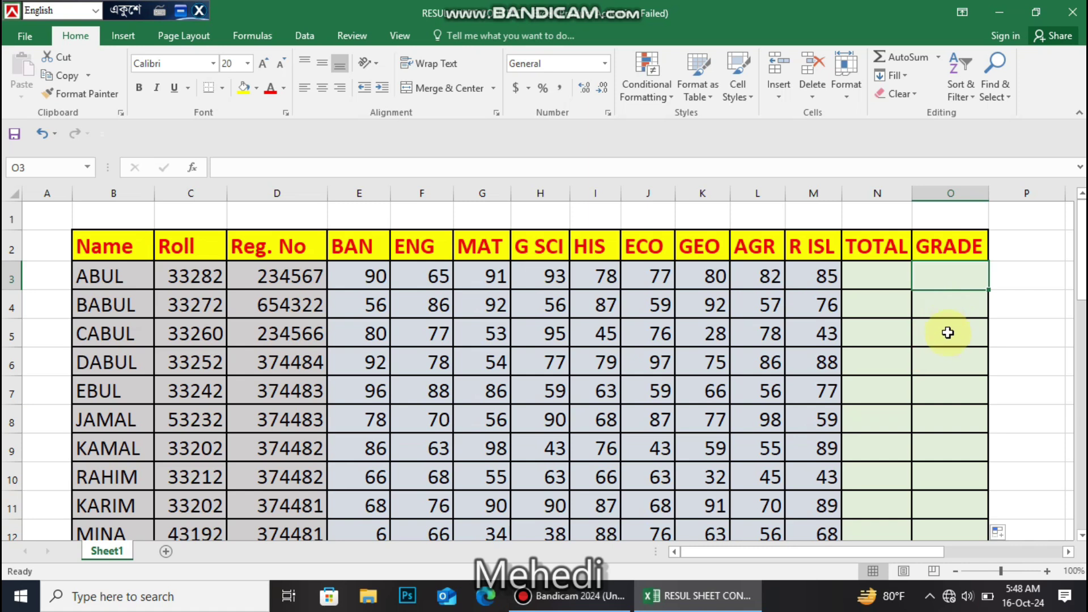
click(116, 247)
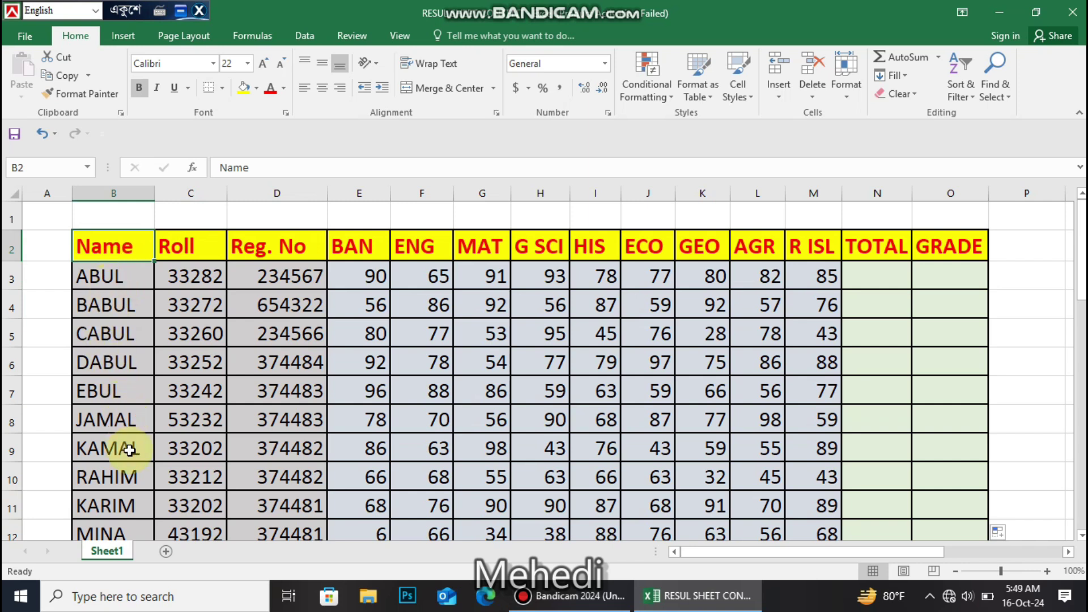
click(190, 242)
click(276, 247)
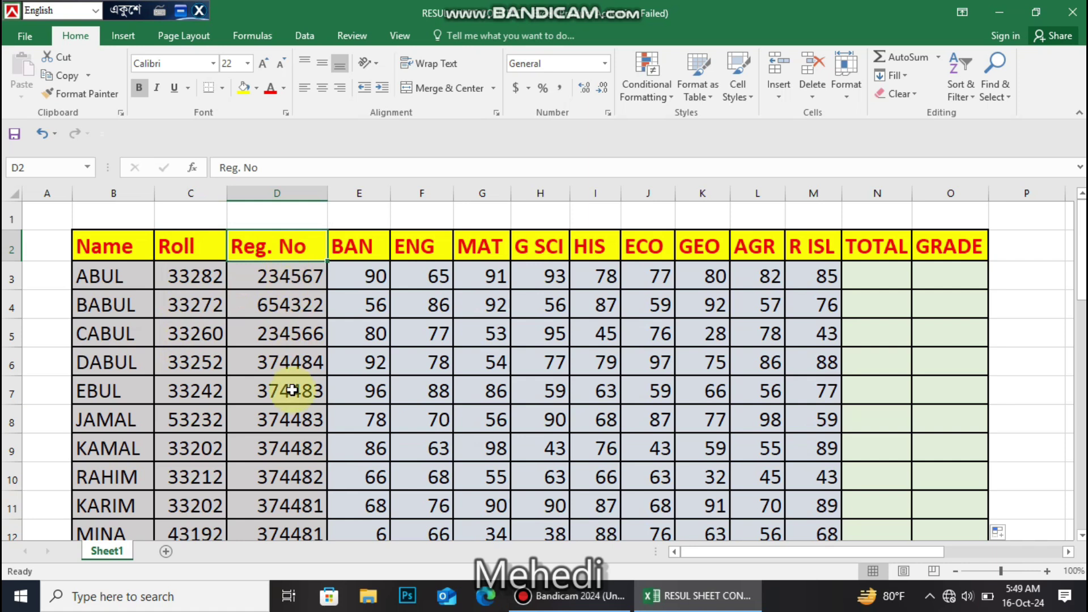
click(366, 256)
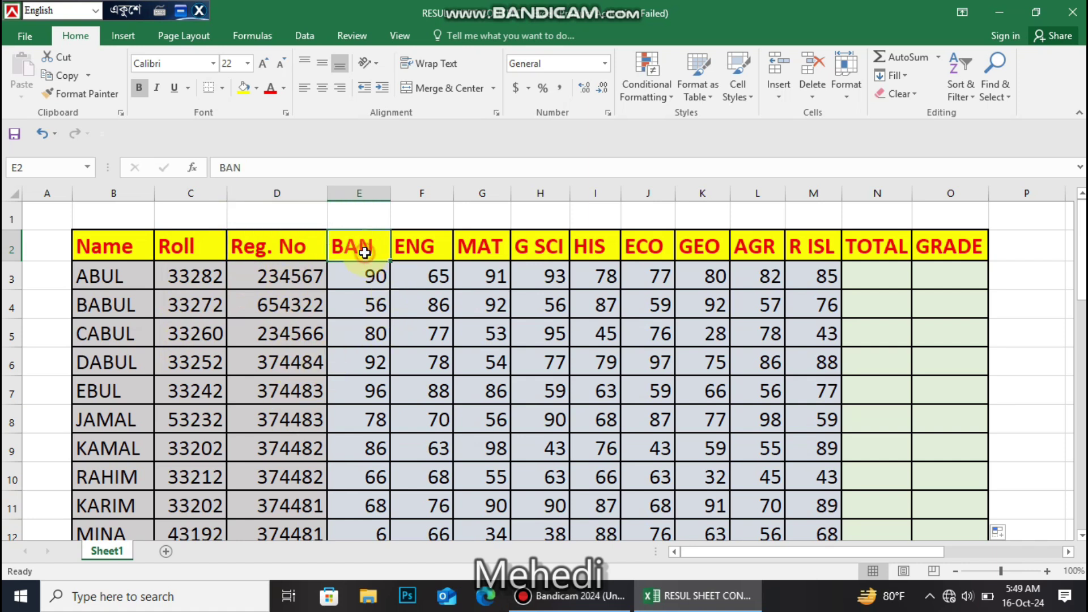
click(430, 245)
click(595, 247)
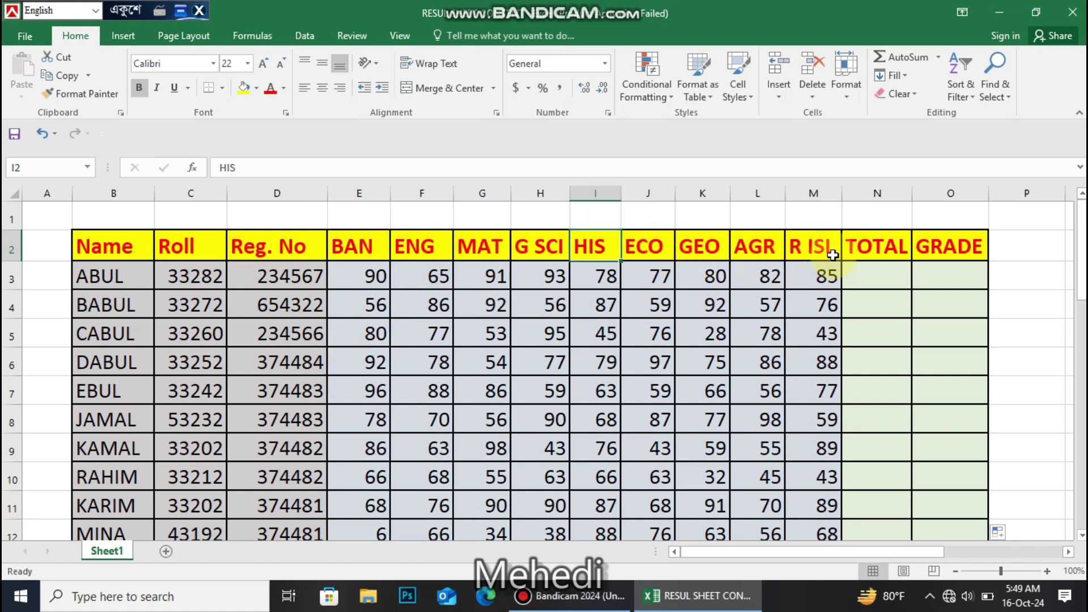
click(855, 273)
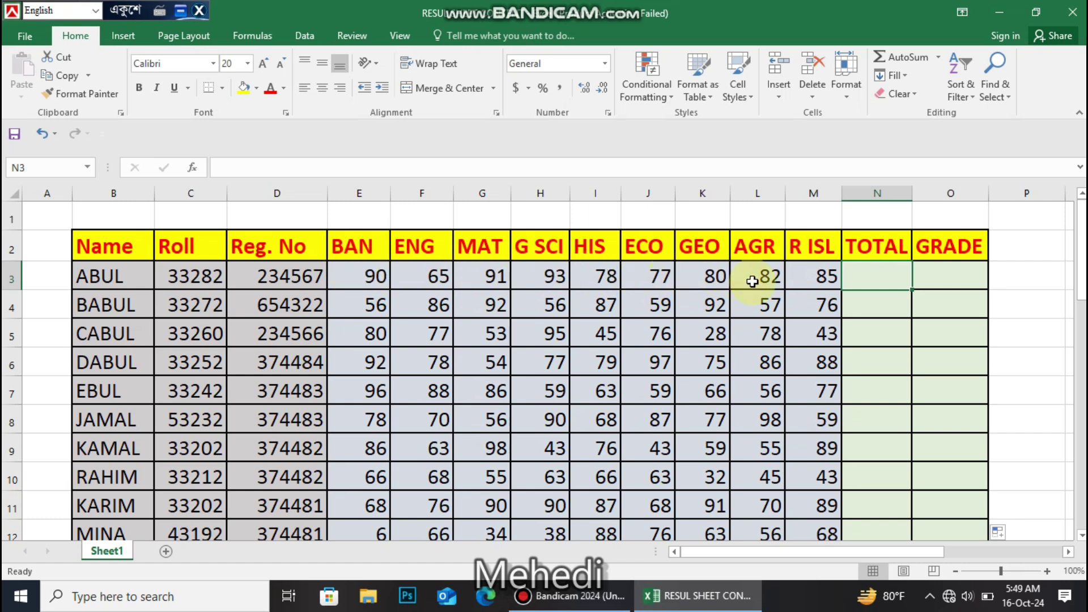
click(866, 323)
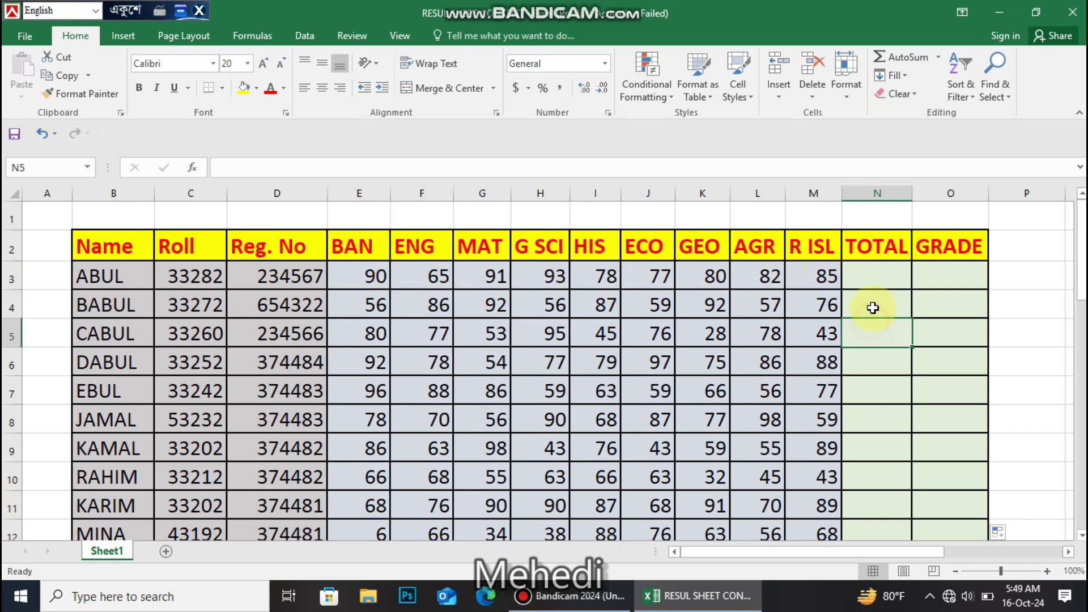
Begin a SUM formula in cell N3 for the first student's total
click(876, 276)
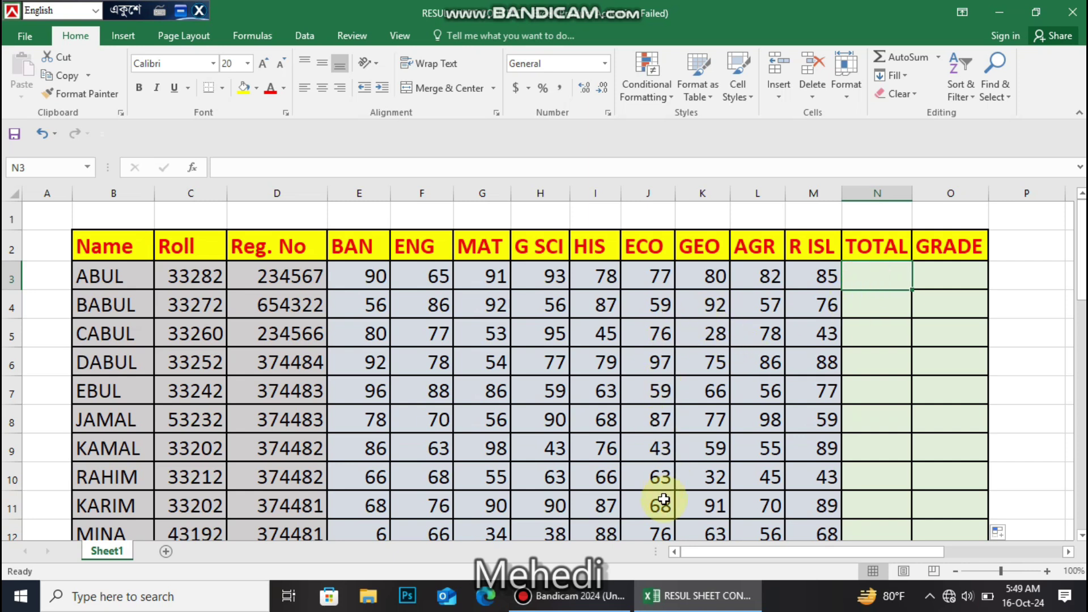
click(889, 277)
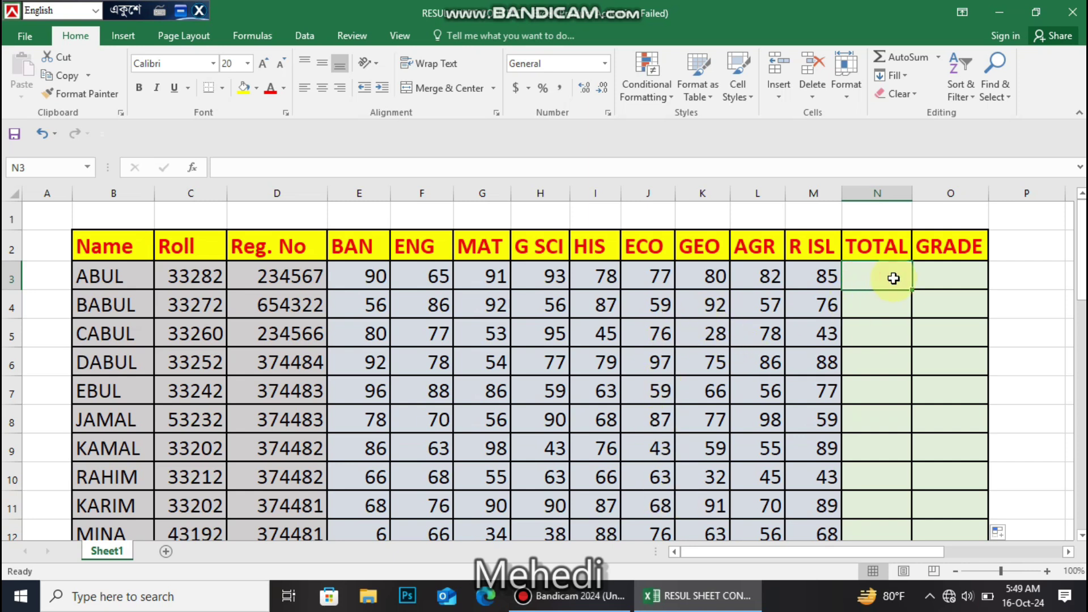
text(=)
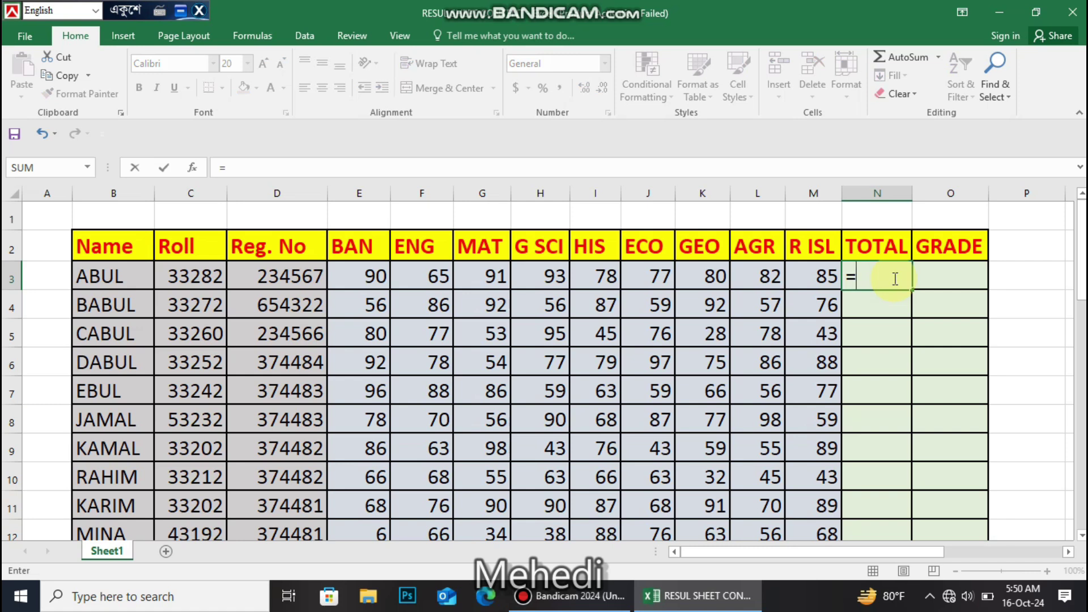
key(Caps_Lock)
text(SUM)
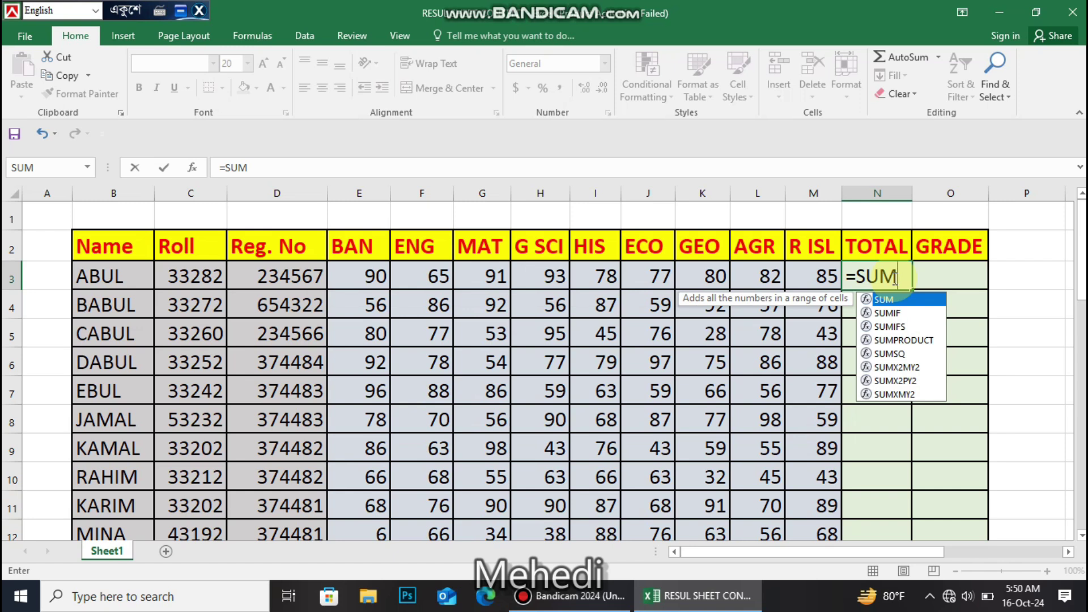
text(()
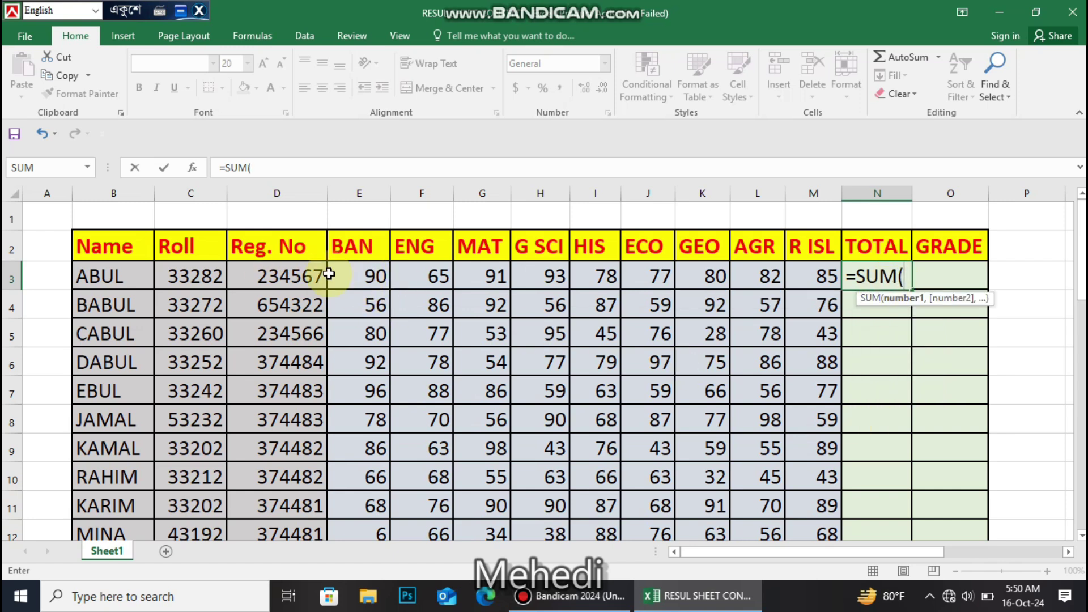
click(362, 278)
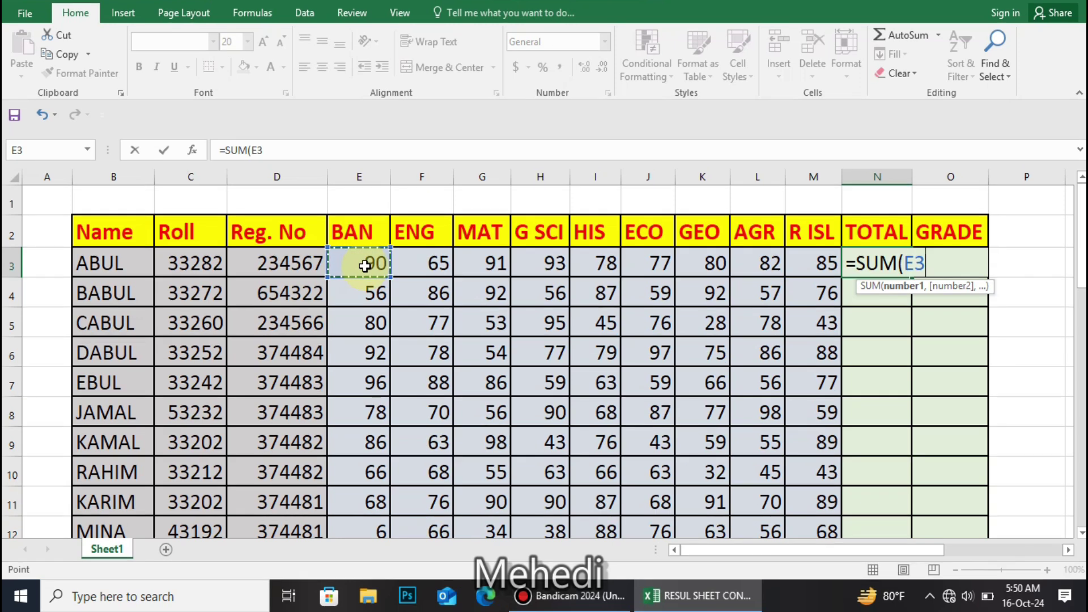
drag(379, 263, 521, 267)
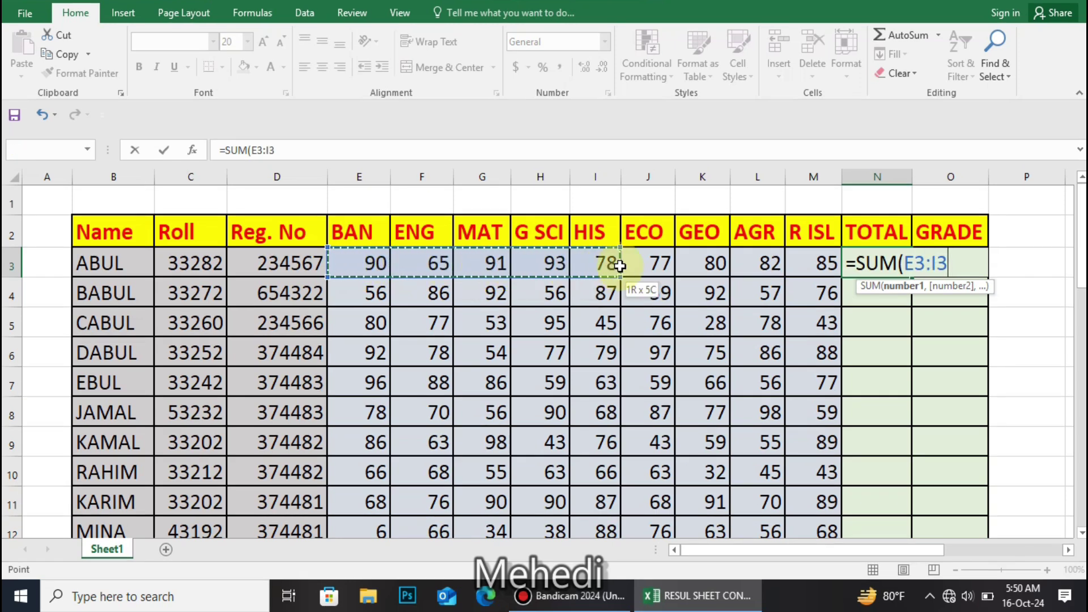
drag(682, 272, 817, 265)
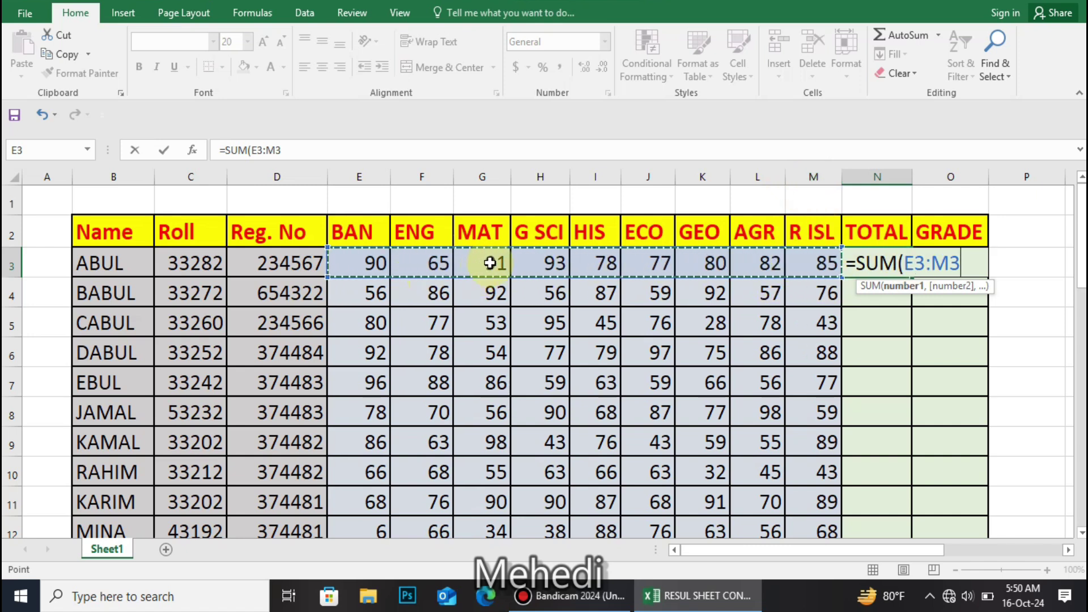
key(BackSpace)
key(BackSpace)
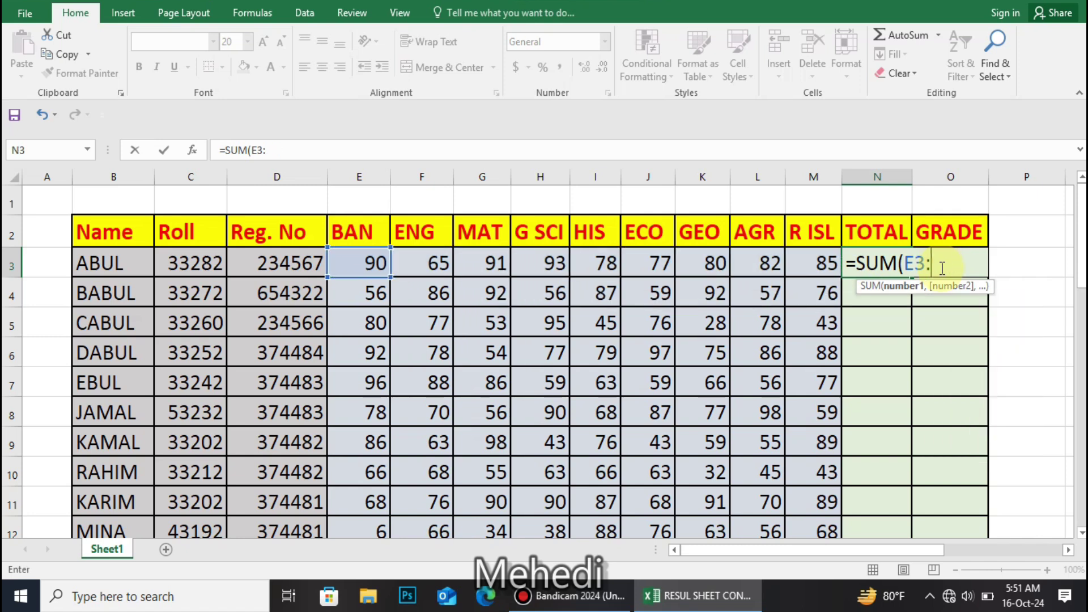
key(BackSpace)
key(BackSpace)
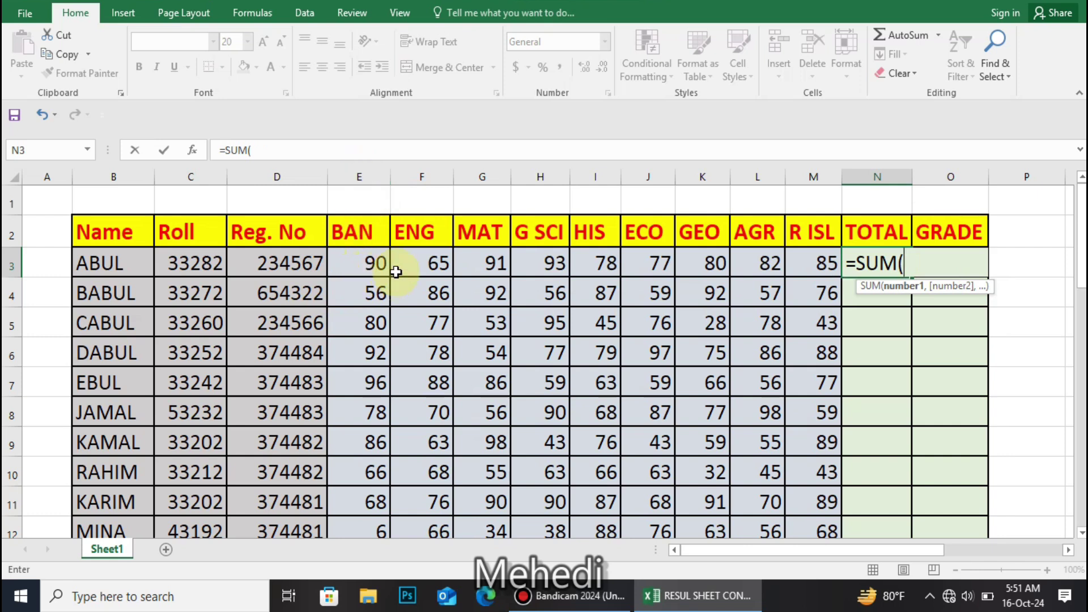
Complete the first student's total formula as =SUM(E3:M3), covering the marks from BAN to R ISL
text(E3:)
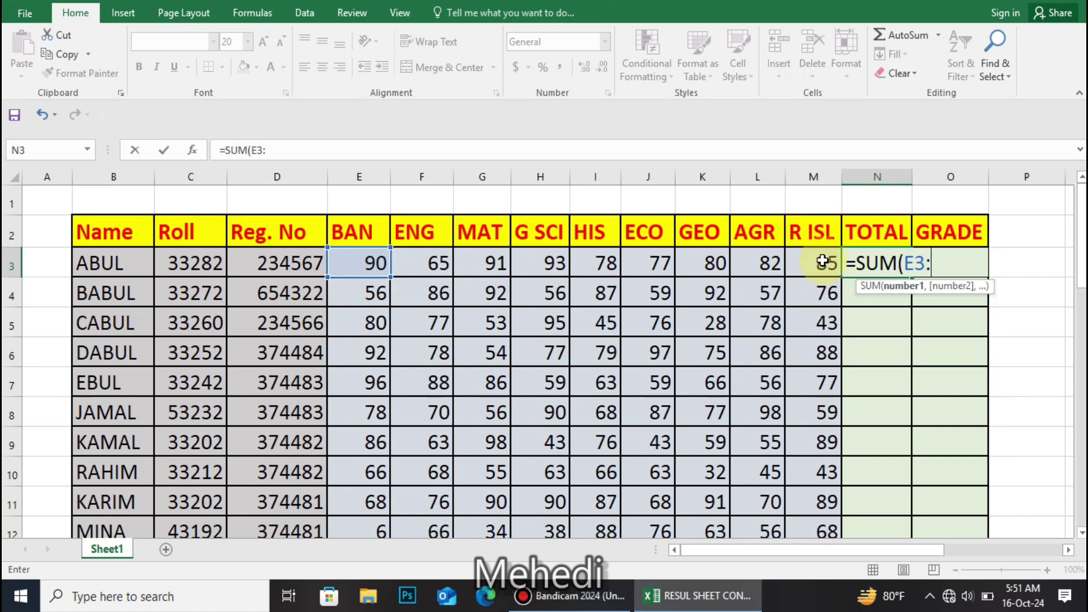
click(821, 261)
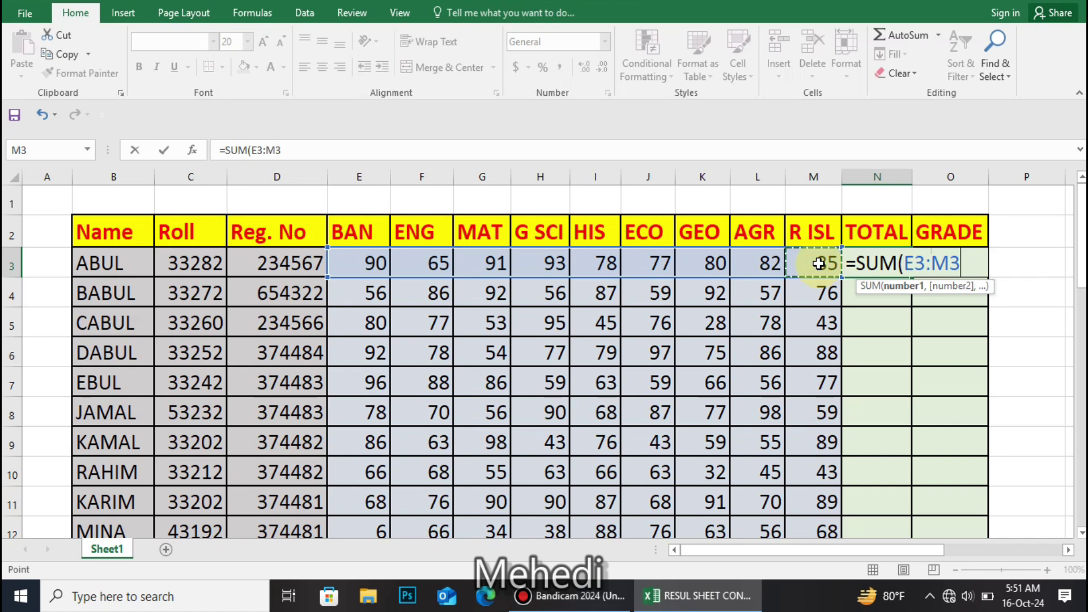
text())
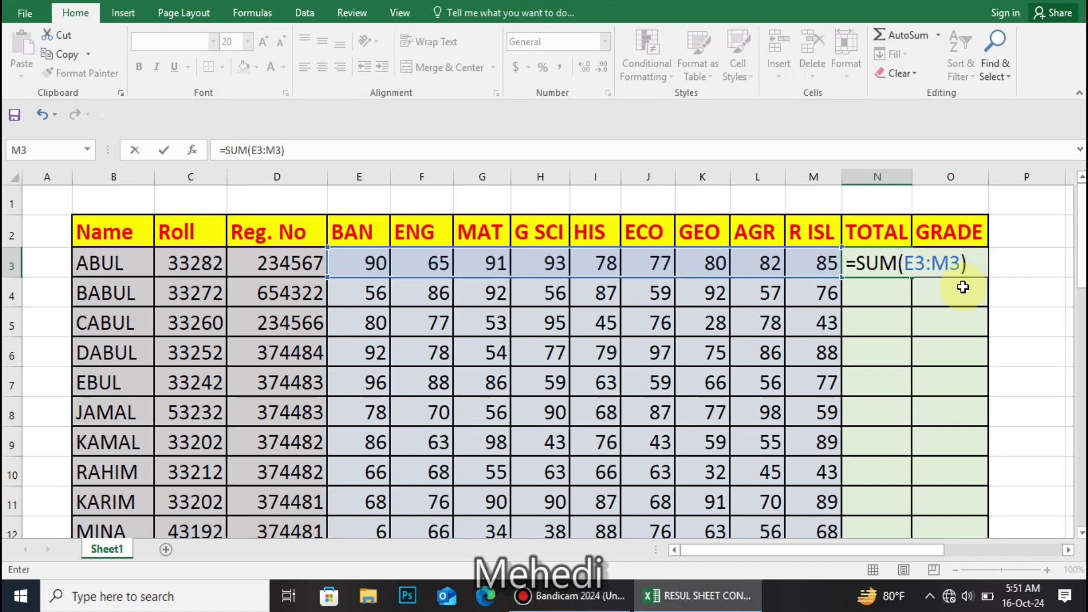
key(Return)
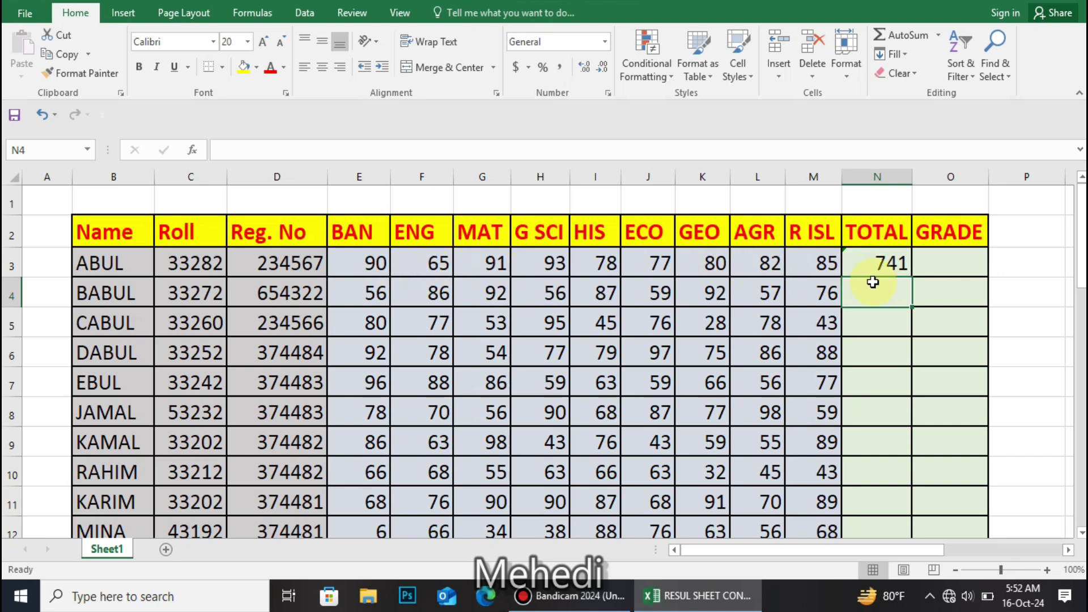
Copy the SUM formula from N3 down the TOTAL column to the remaining student rows
click(877, 262)
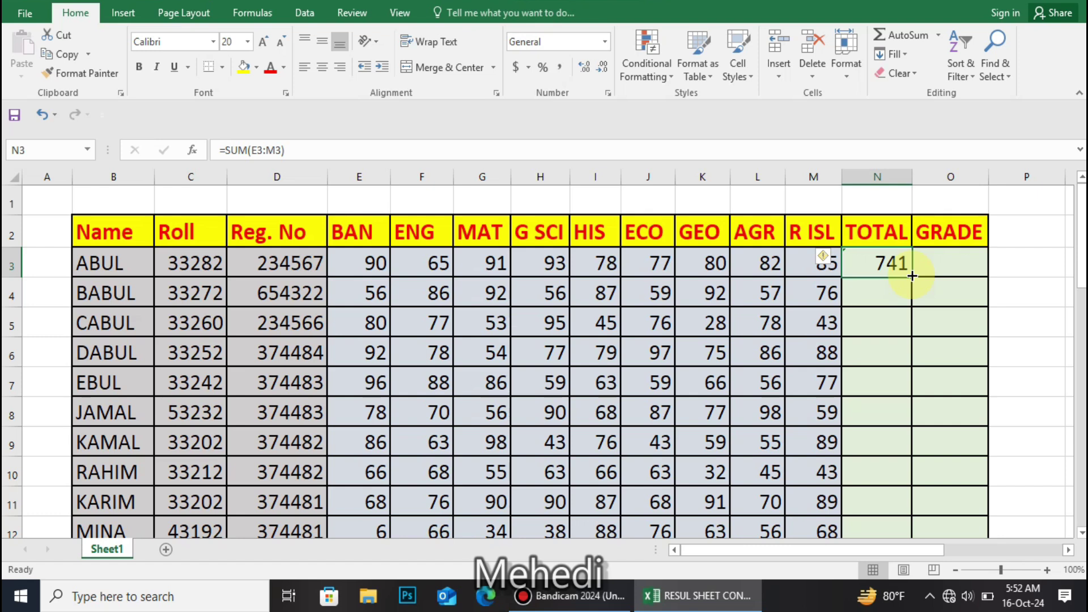
drag(911, 275, 918, 334)
drag(919, 412, 909, 489)
scroll(895, 464, up, 1)
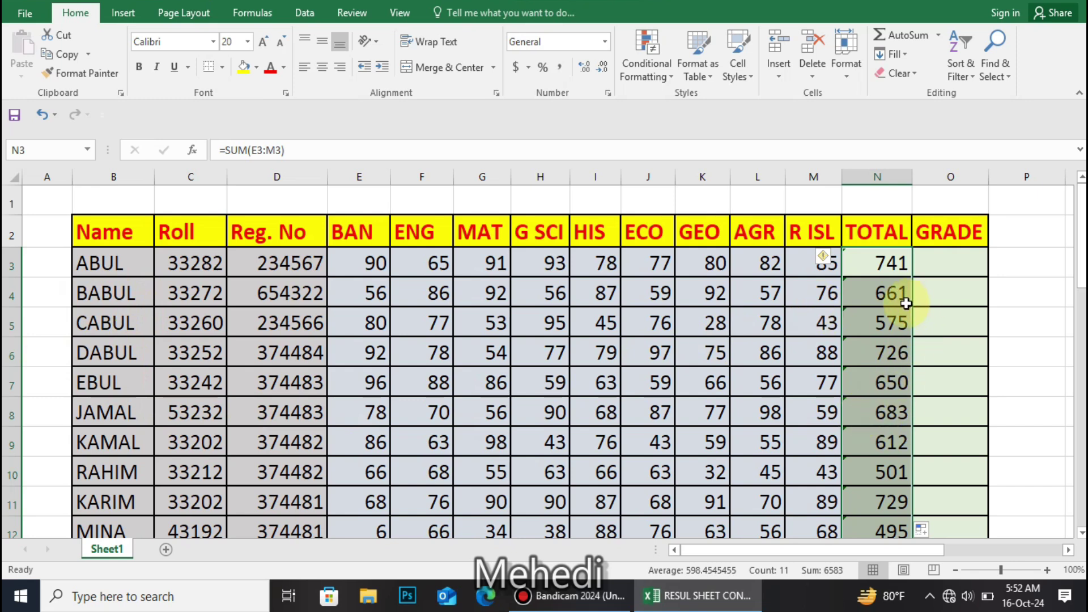
click(867, 474)
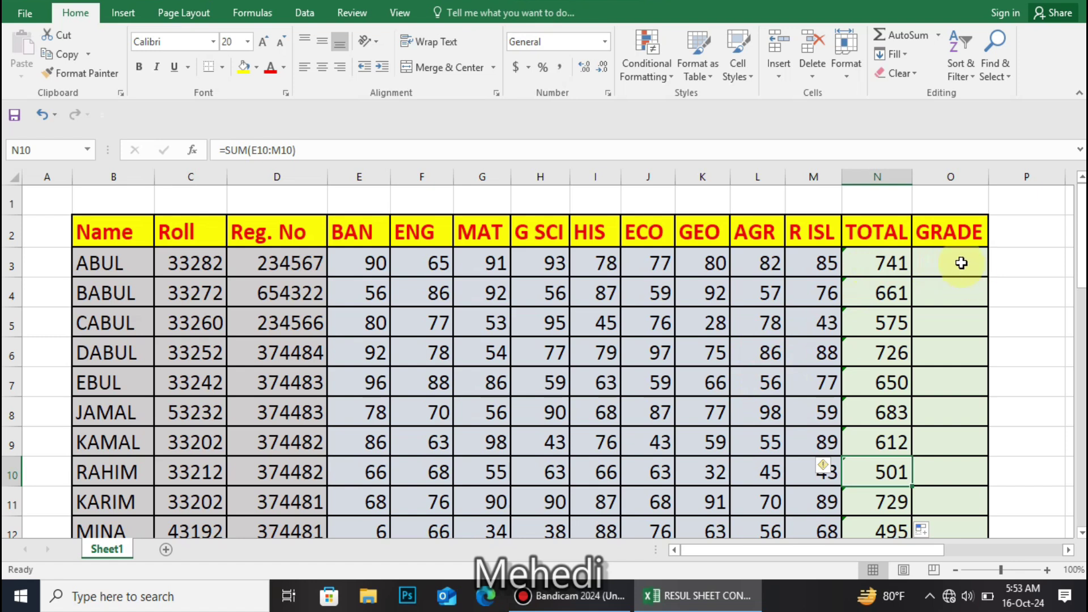
double_click(881, 262)
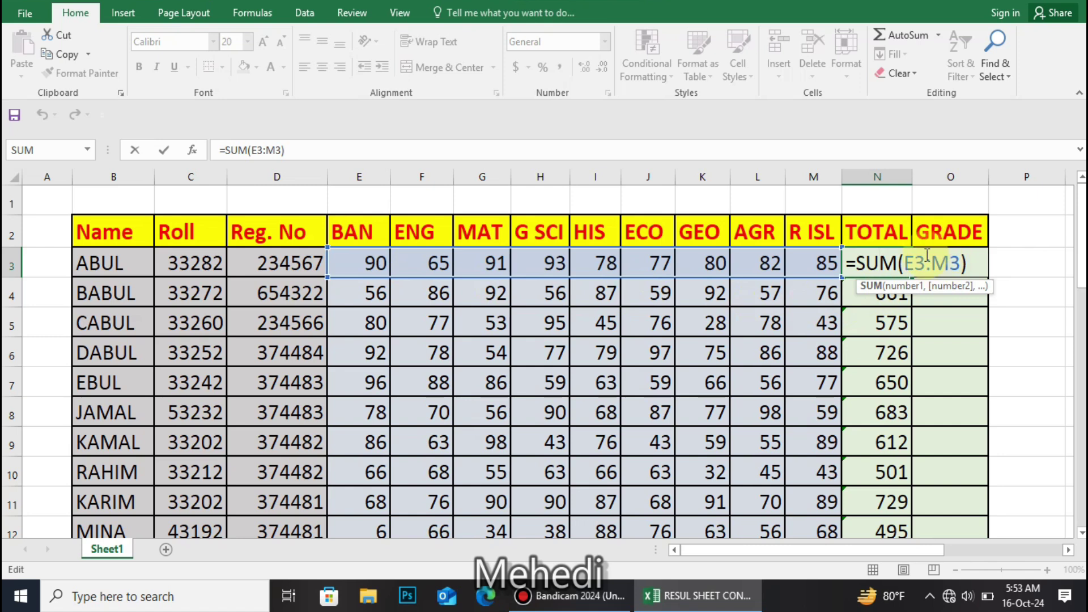
key(Return)
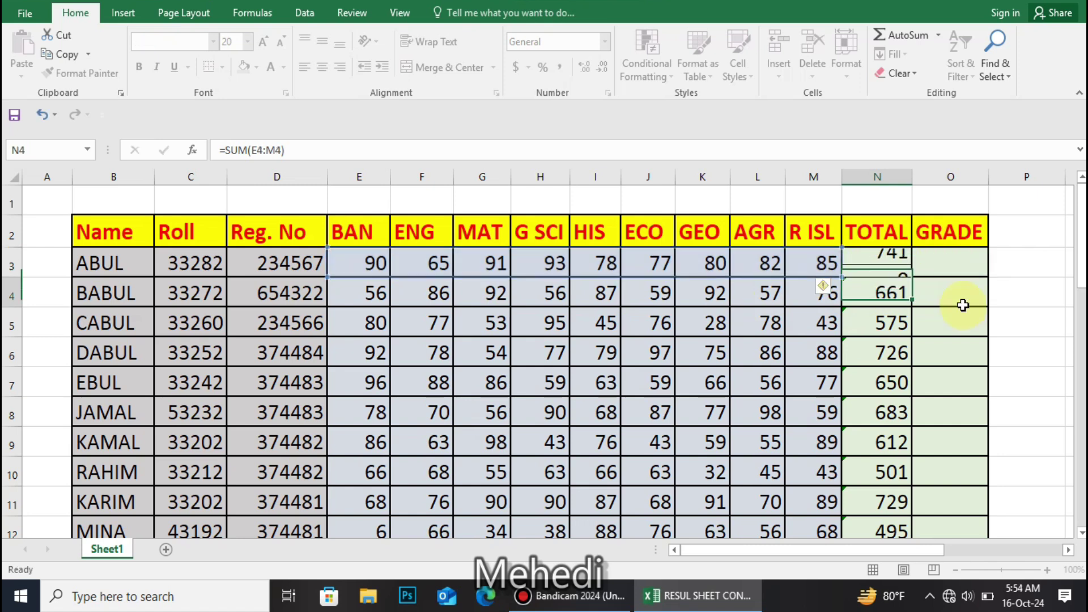
Begin the first student's grade formula in O3 with =IF(MIN(E3:M3)>=33, to test the lowest subject mark
click(966, 268)
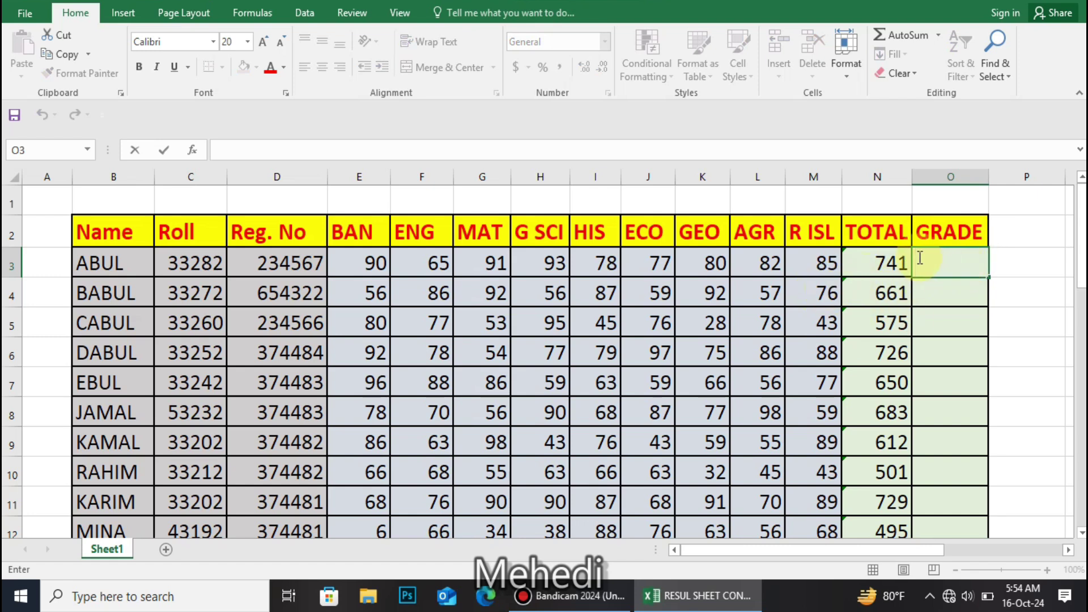
click(960, 268)
text(=IF)
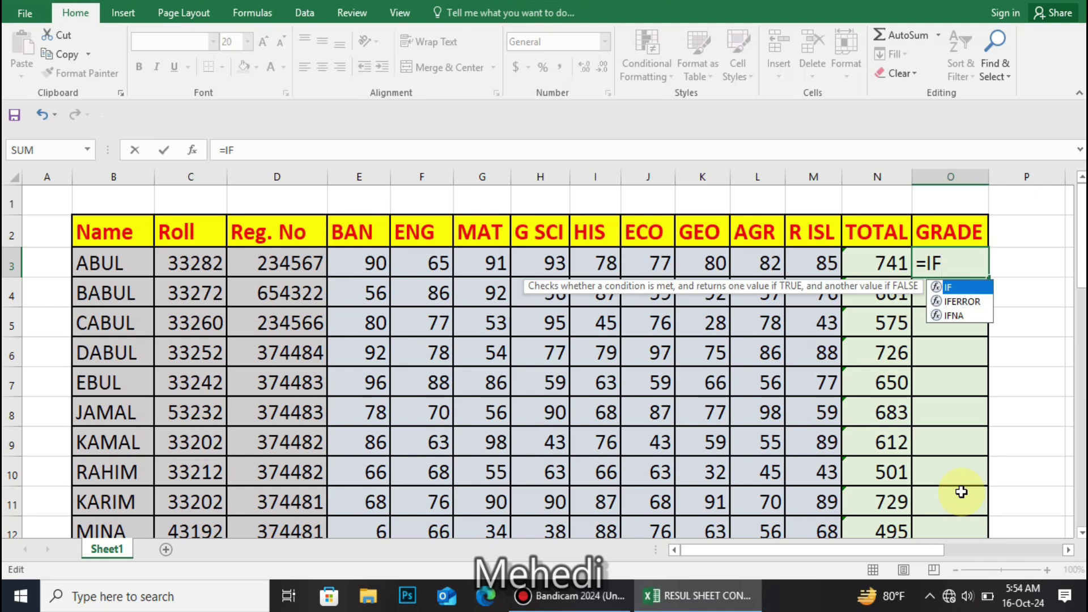
text(()
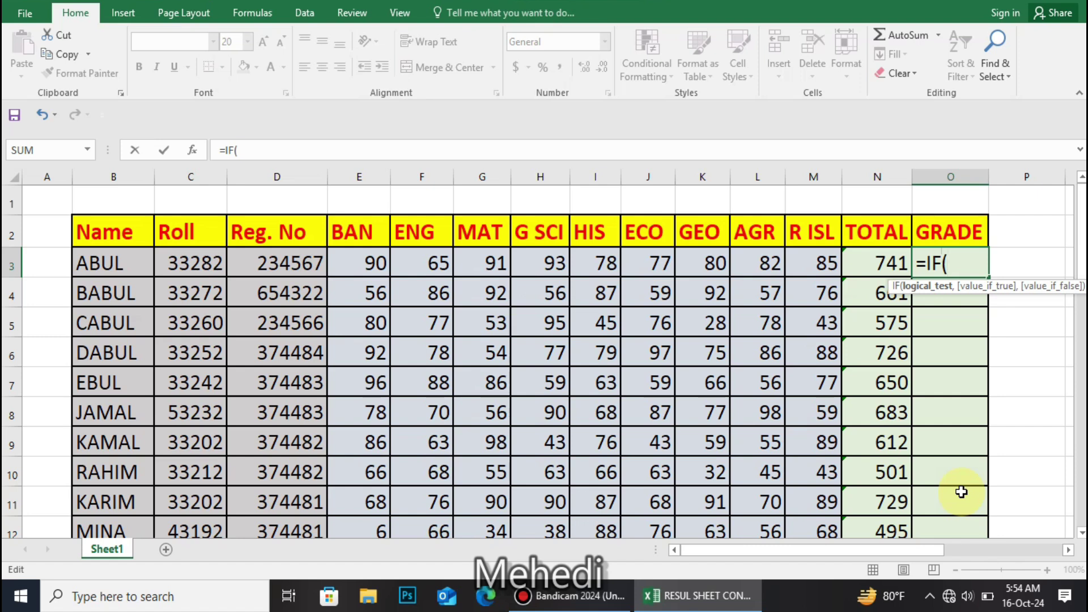
text(MIN)
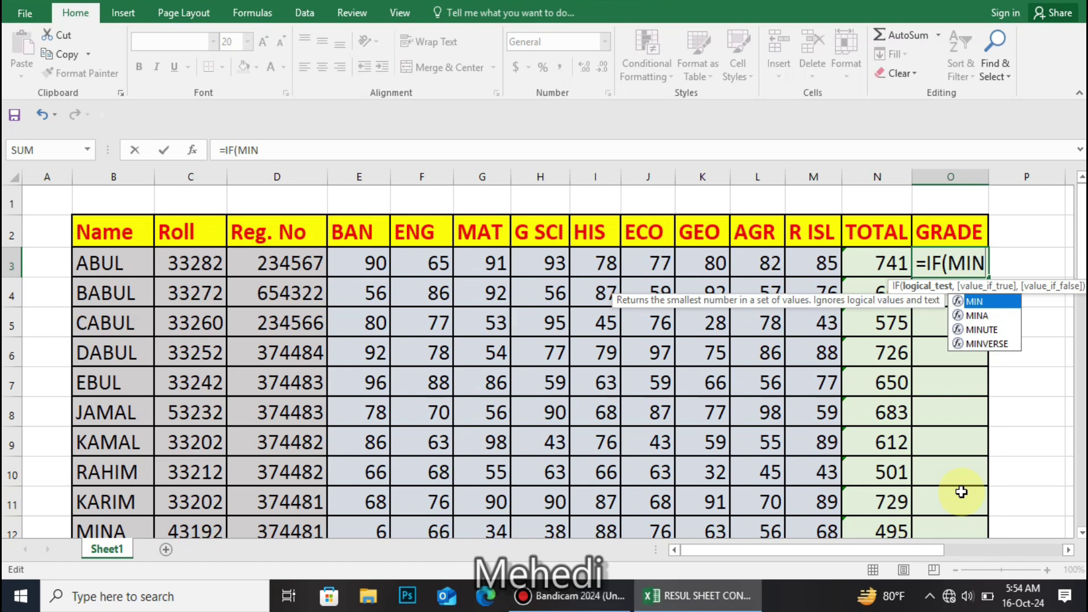
text(()
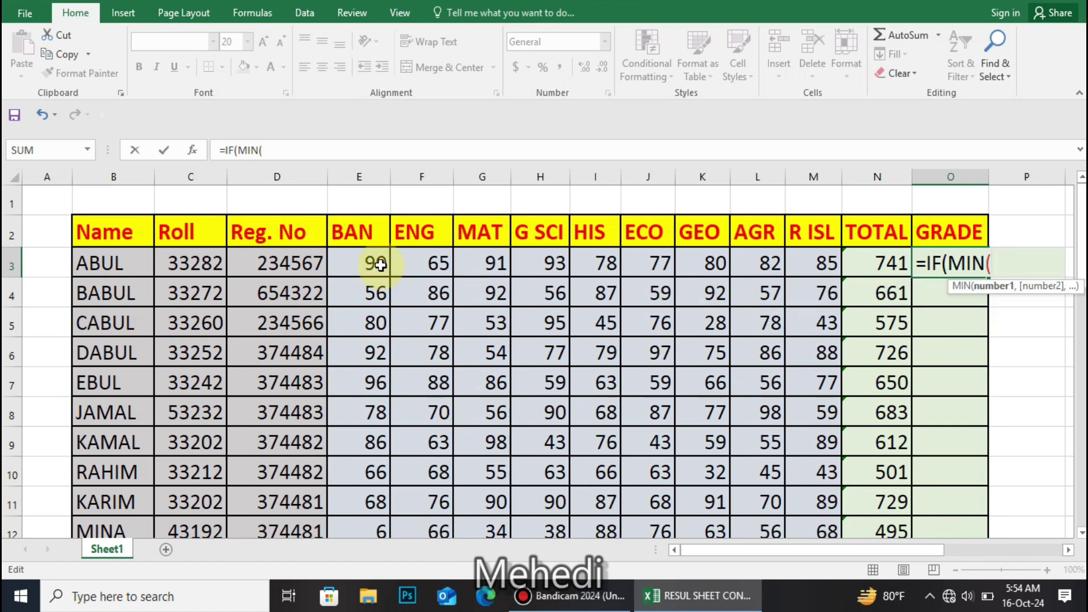
click(362, 264)
drag(362, 264, 822, 265)
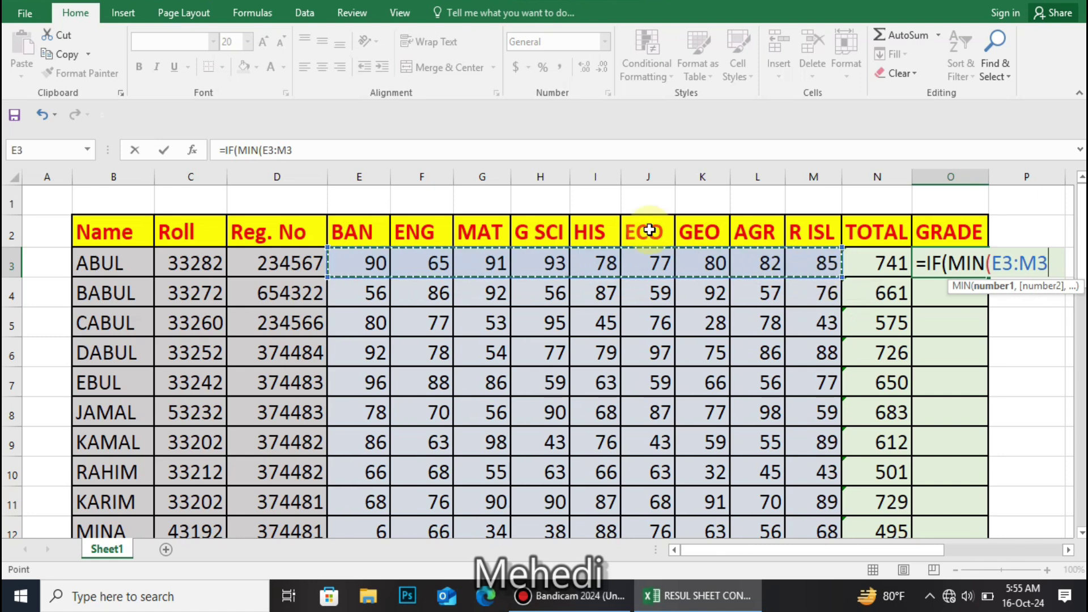
text()>=)
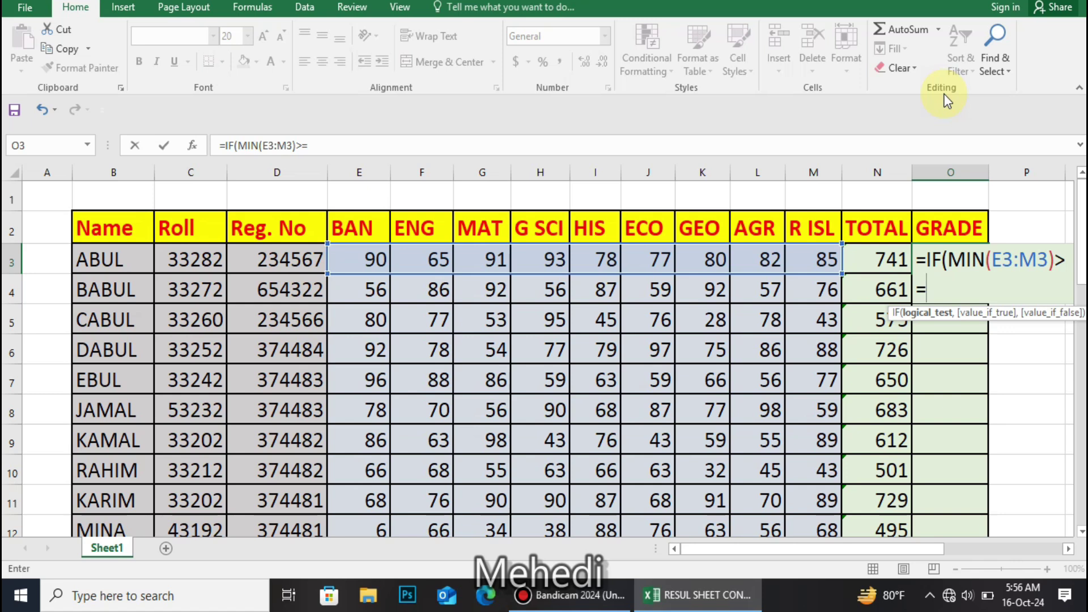
text(33,)
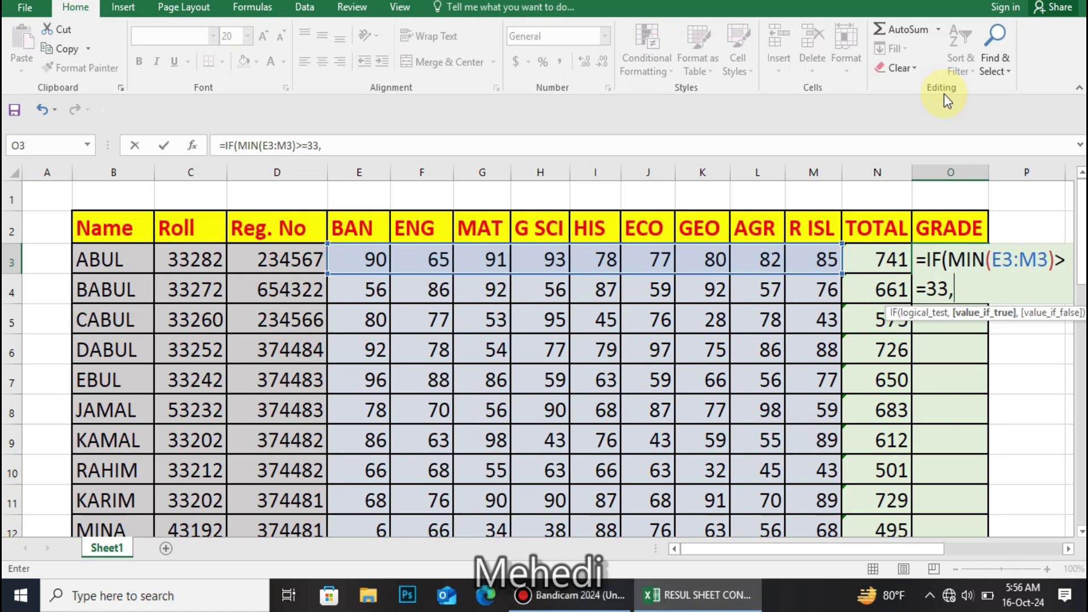
Add the nested condition IF(N3/9>=80,"A+", to the O3 formula so averages from 80 get A+
text(IF)
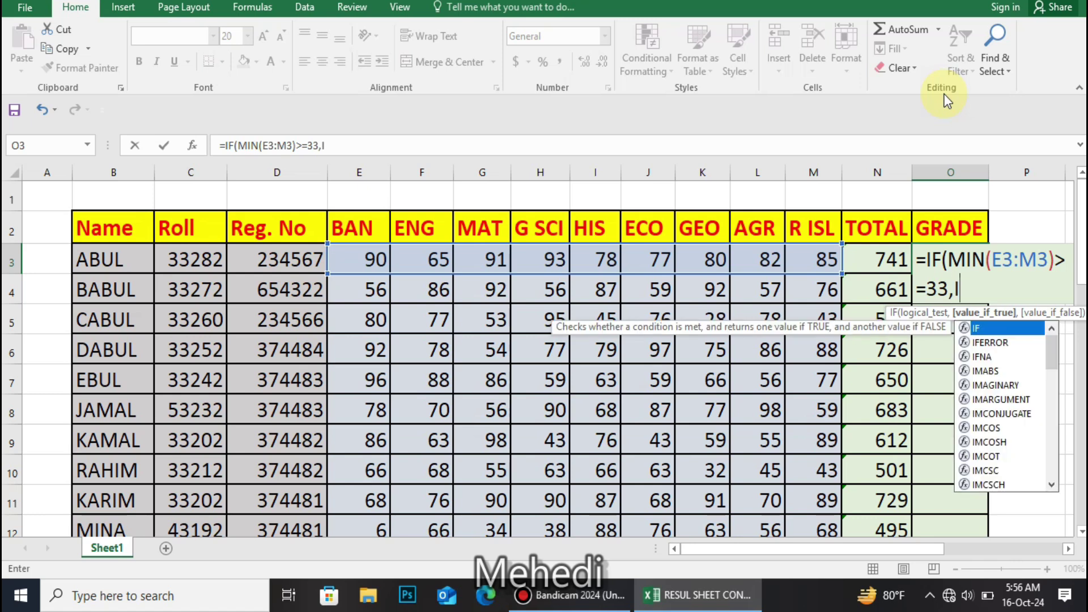
text(()
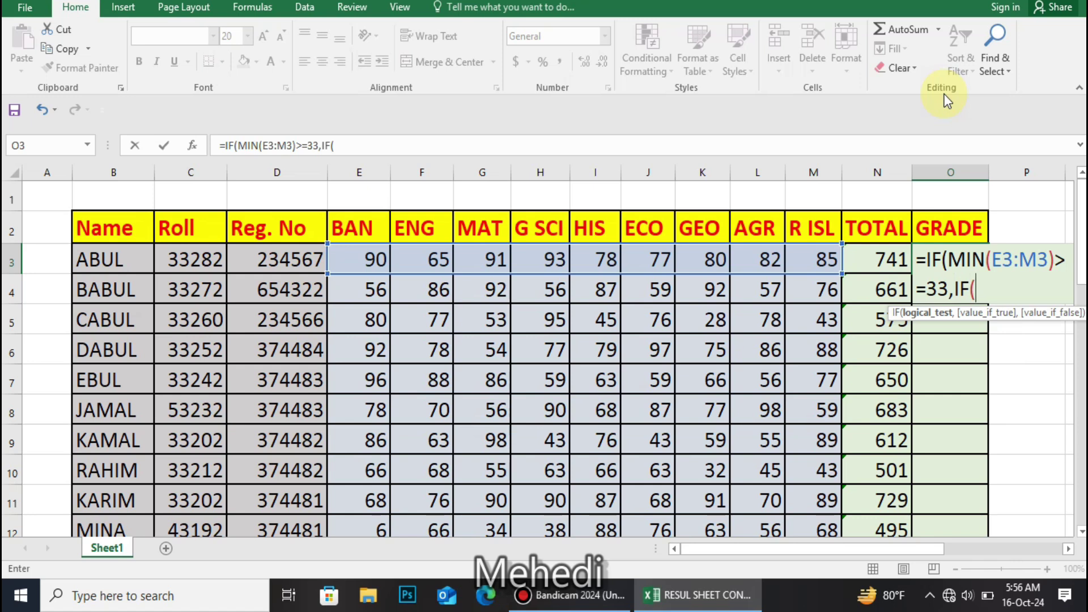
click(893, 262)
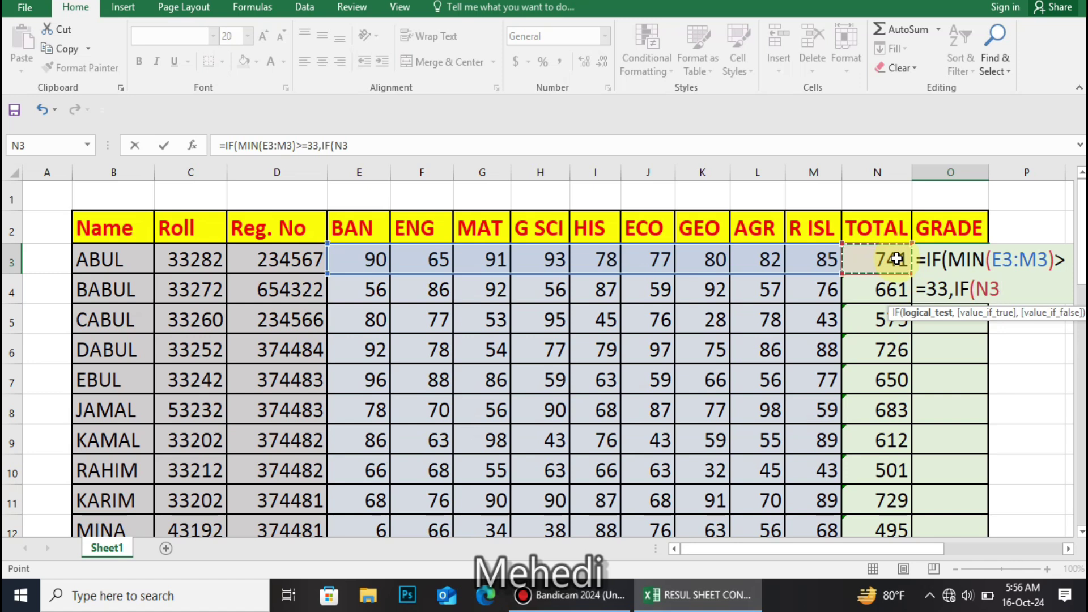
text(/)
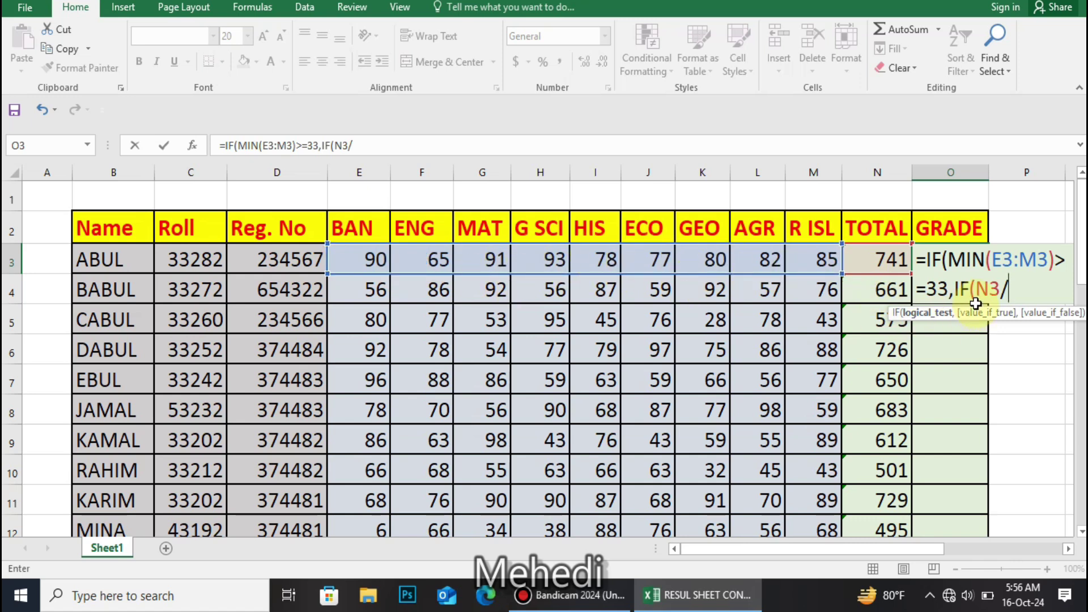
text(9>=)
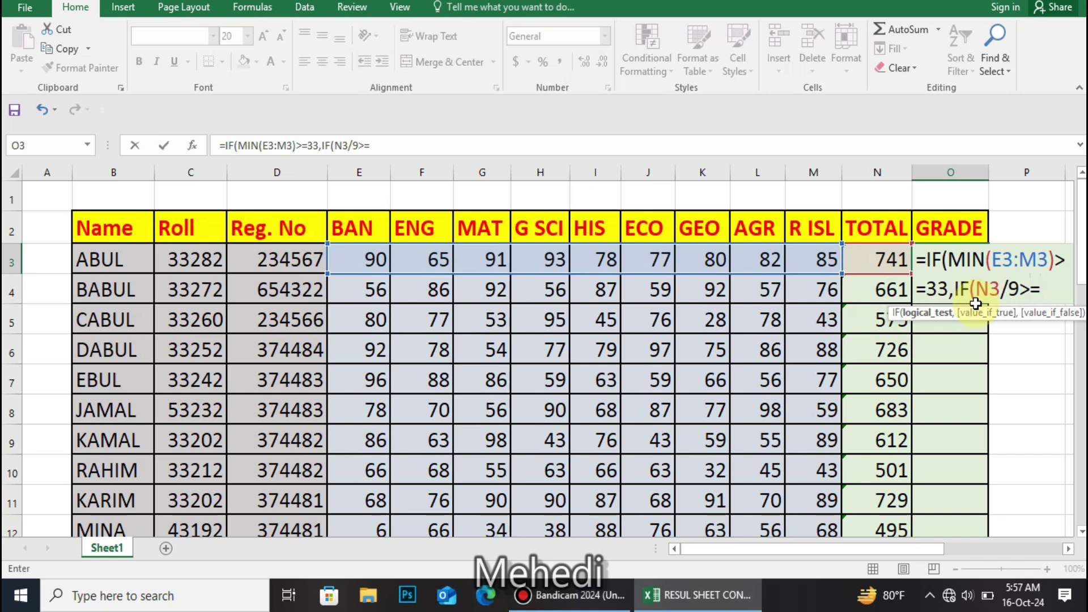
text(80,)
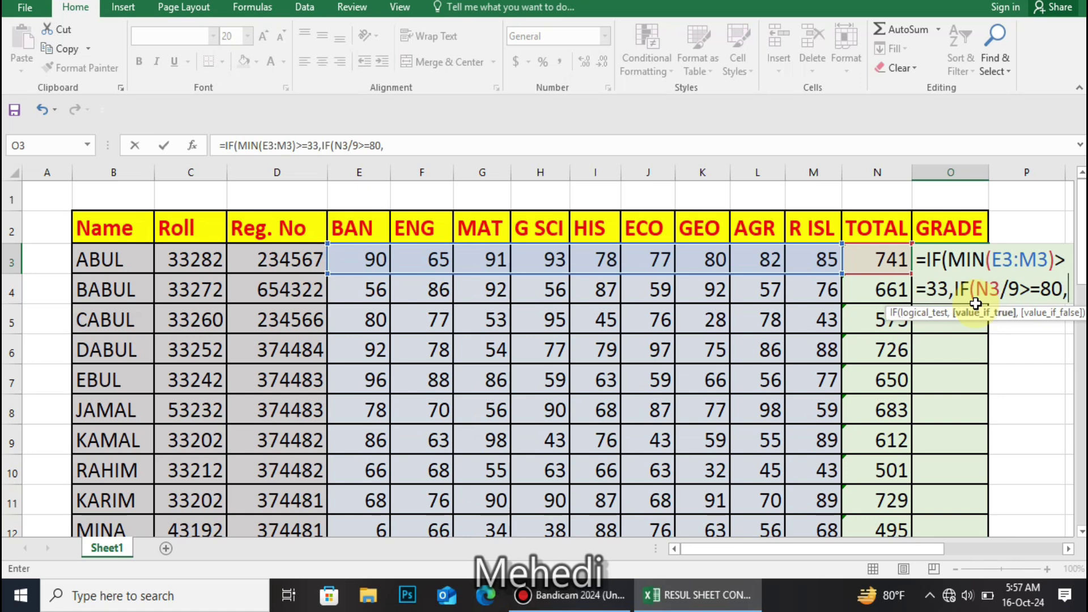
text(")
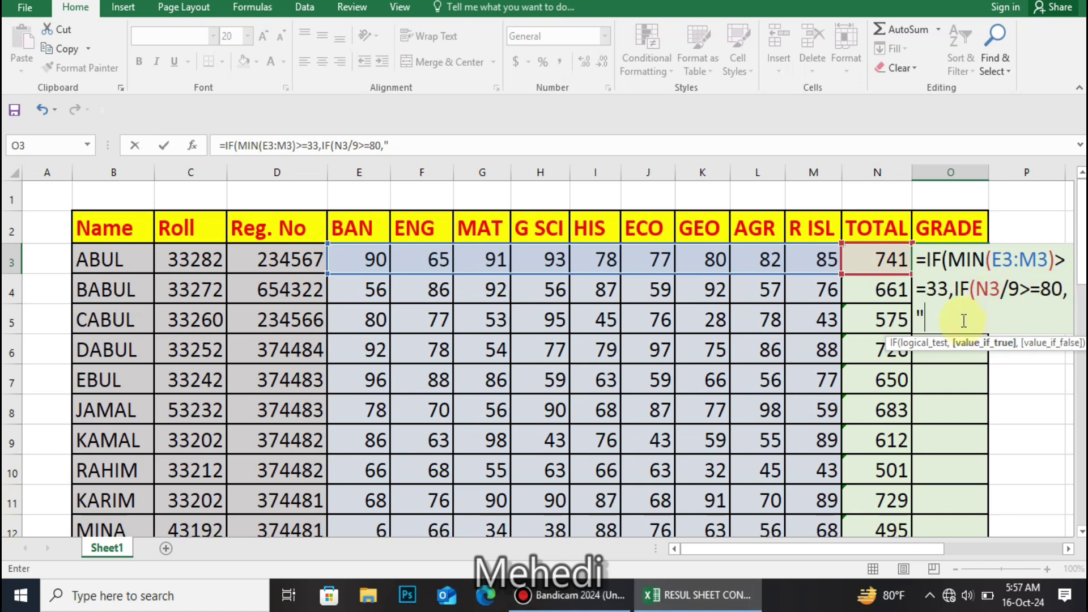
text(A+")
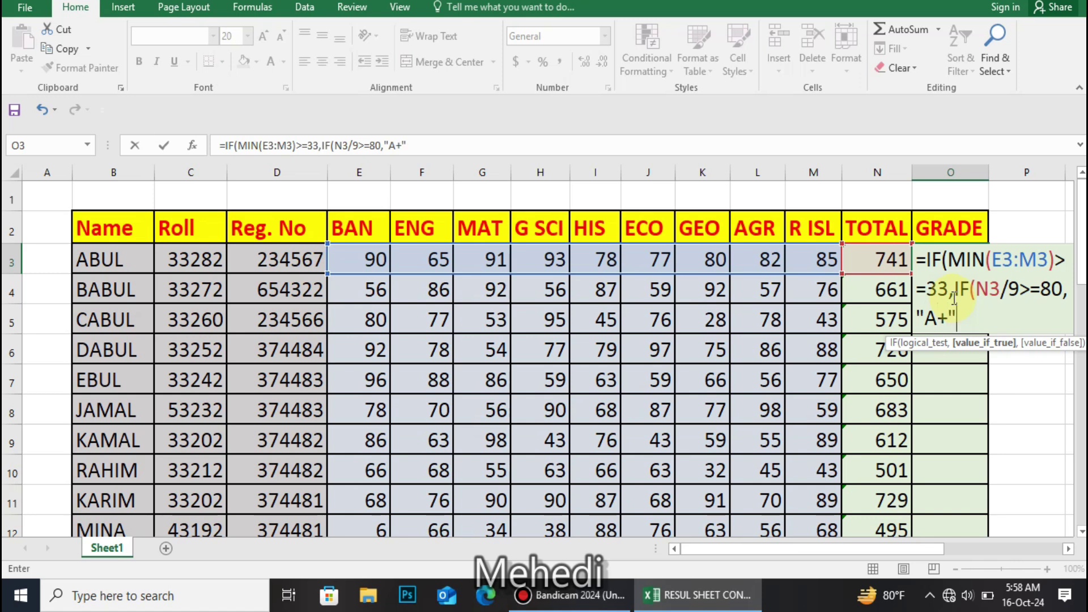
text(,)
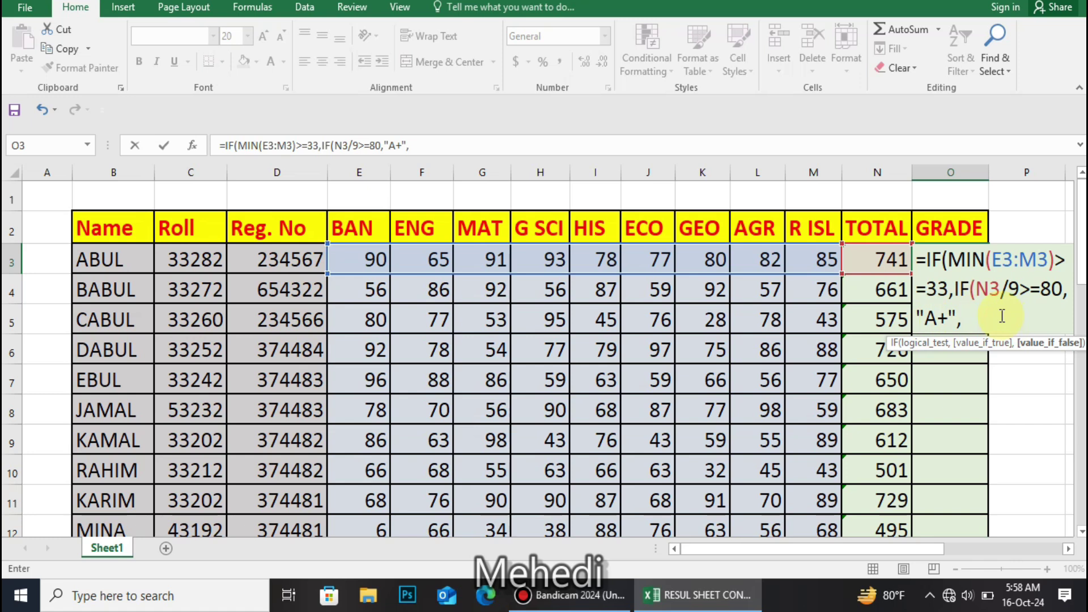
Add the nested condition IF(N3/9>=70, "A", to the O3 grade formula
key(Caps_Lock)
text(i)
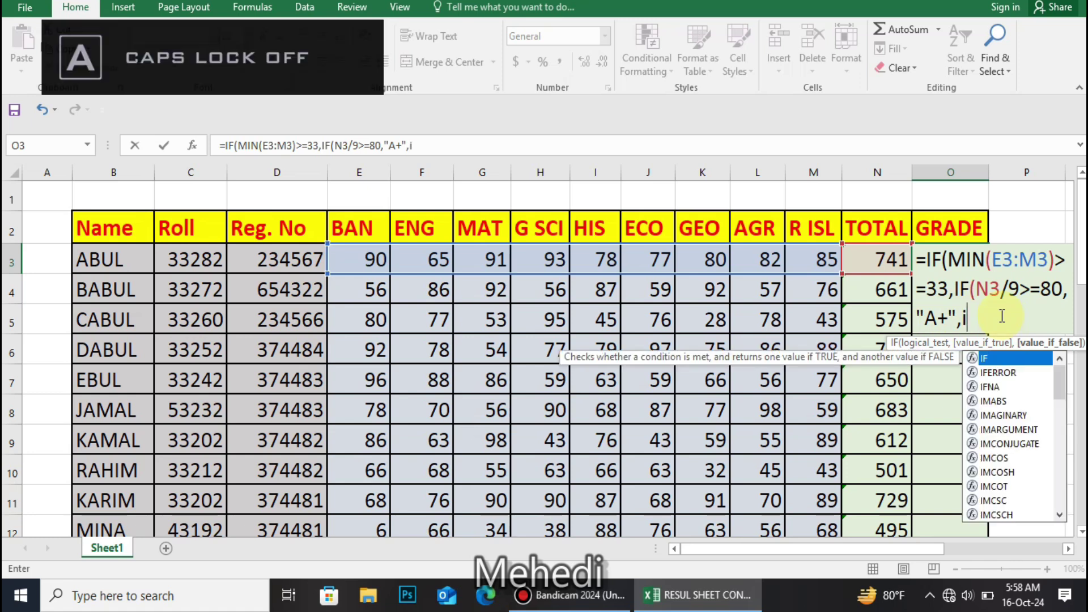
key(BackSpace)
key(Caps_Lock)
text(F)
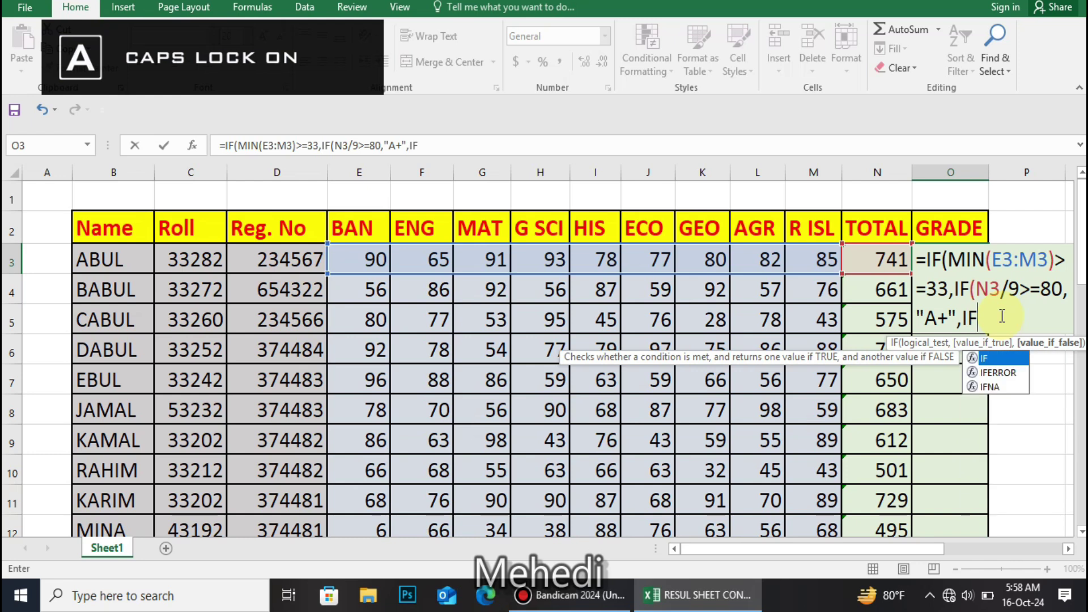
text(()
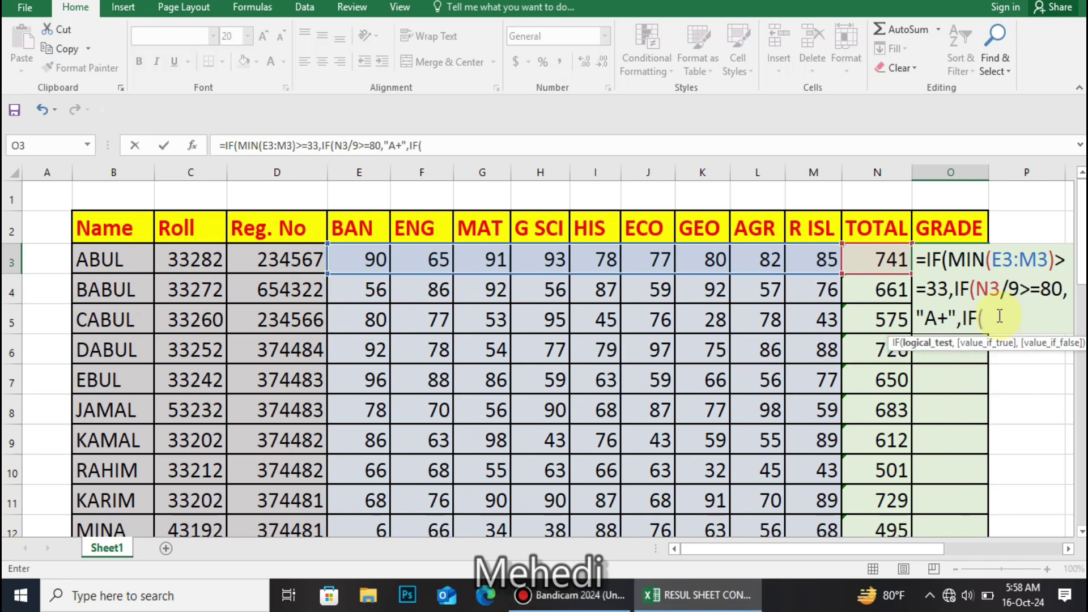
click(878, 262)
text(/9>)
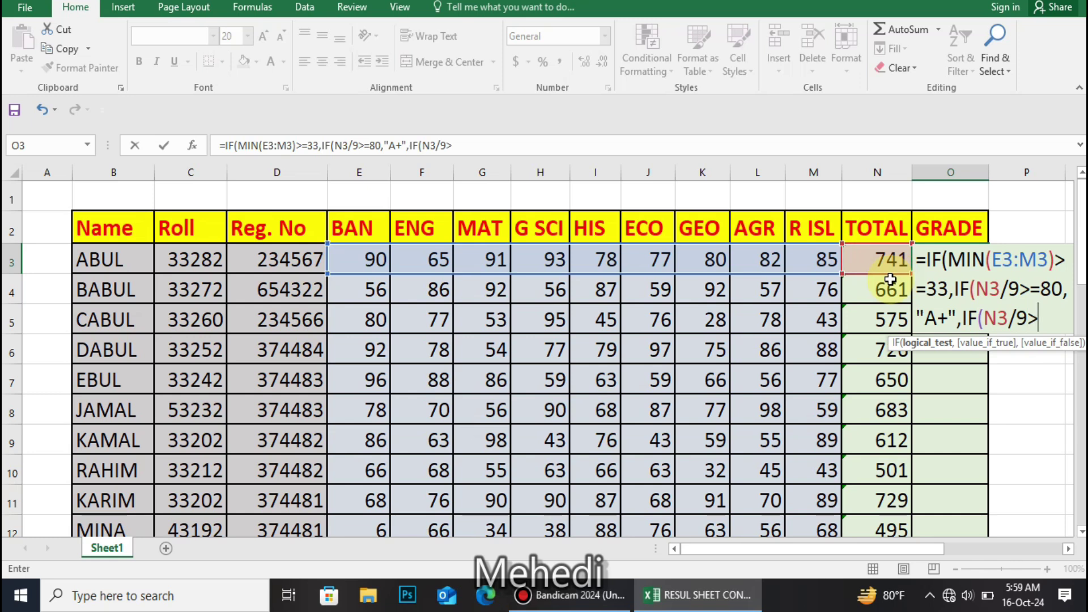
text(=70,)
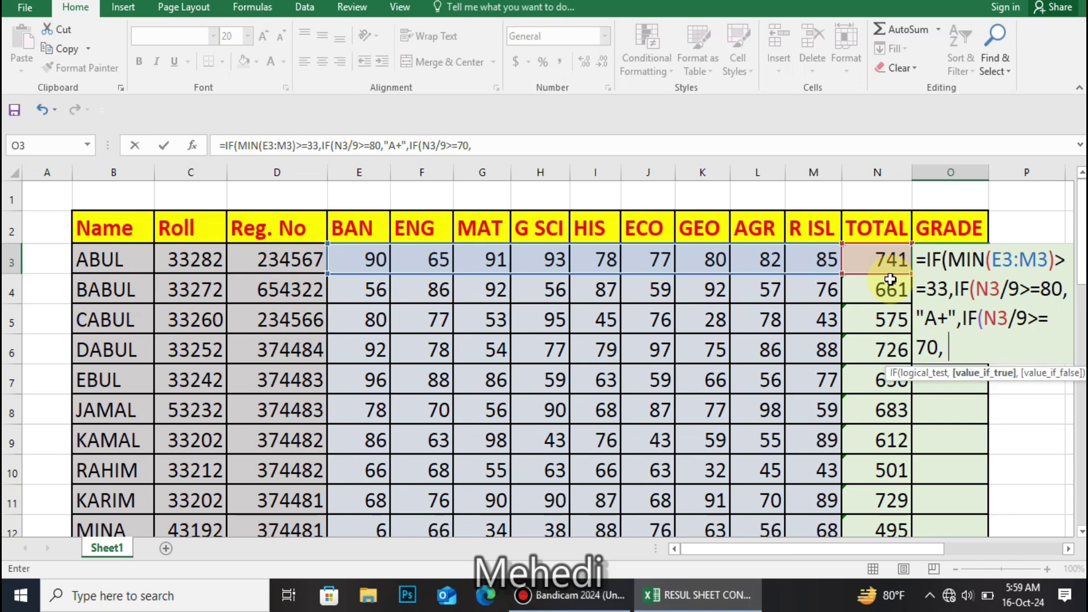
text( "A")
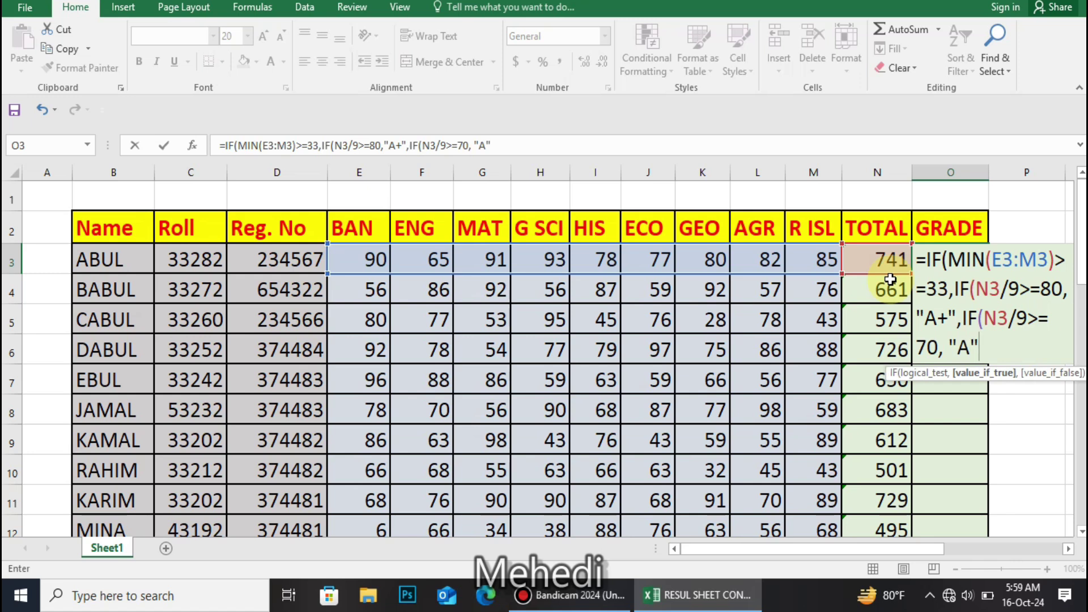
text(,)
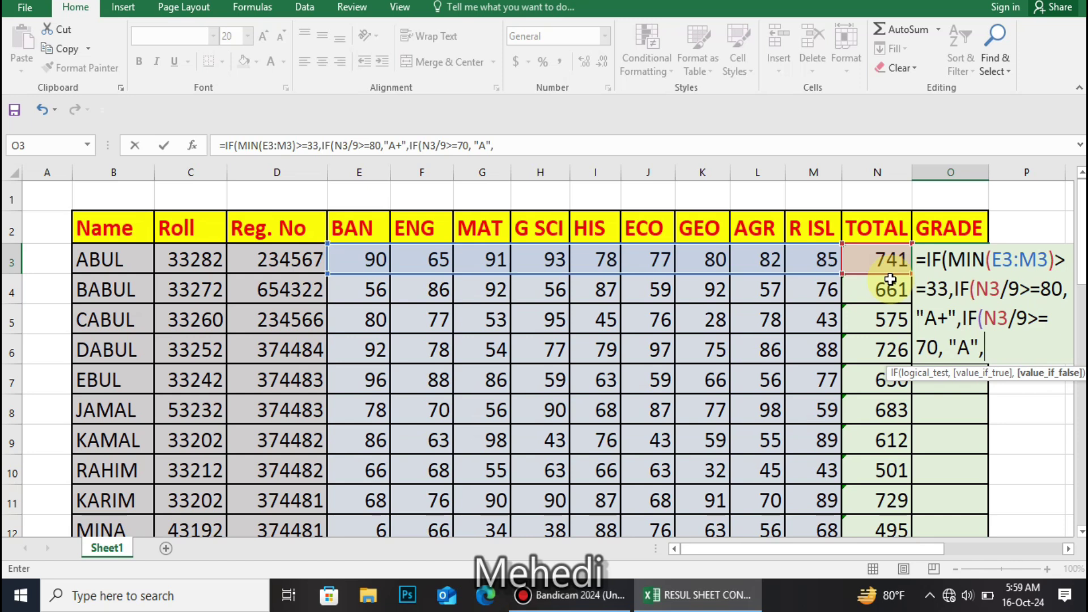
Extend the O3 grade formula with IF(N3/9>=60, "A-", for averages from 60
text(IF)
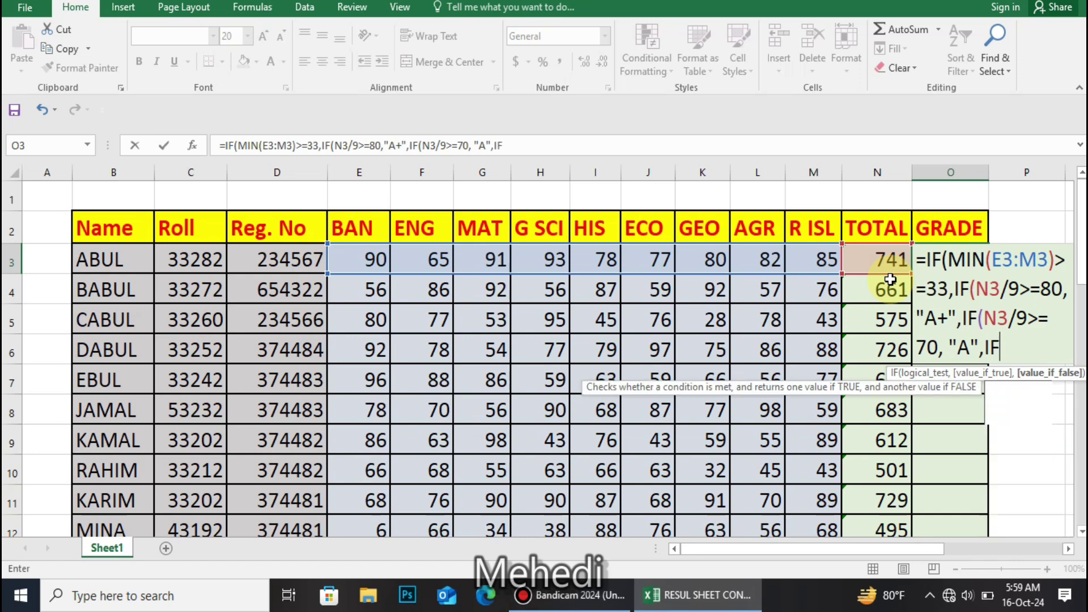
text(()
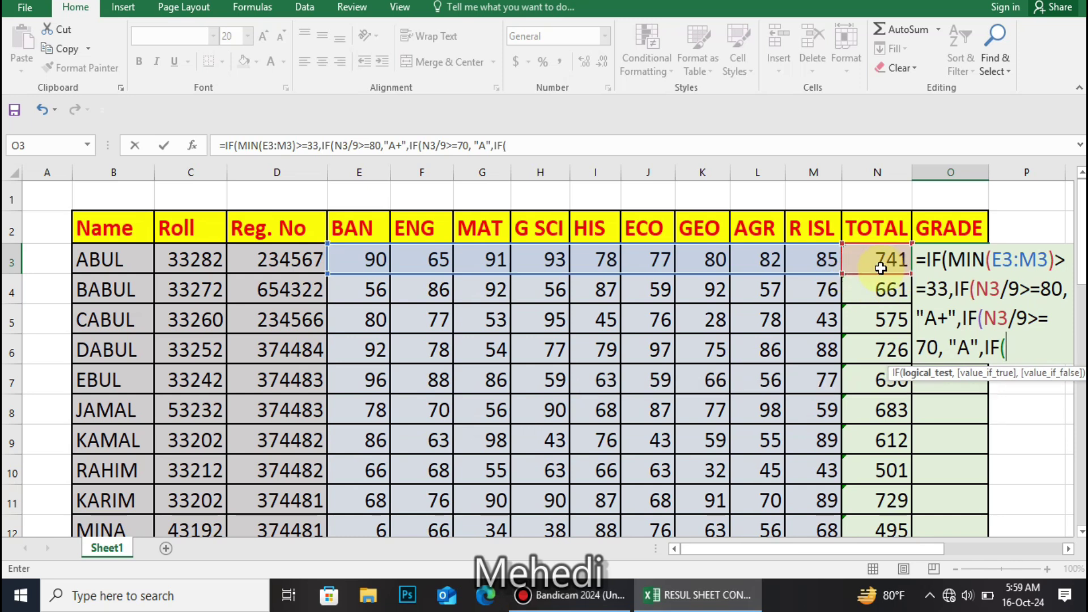
click(891, 263)
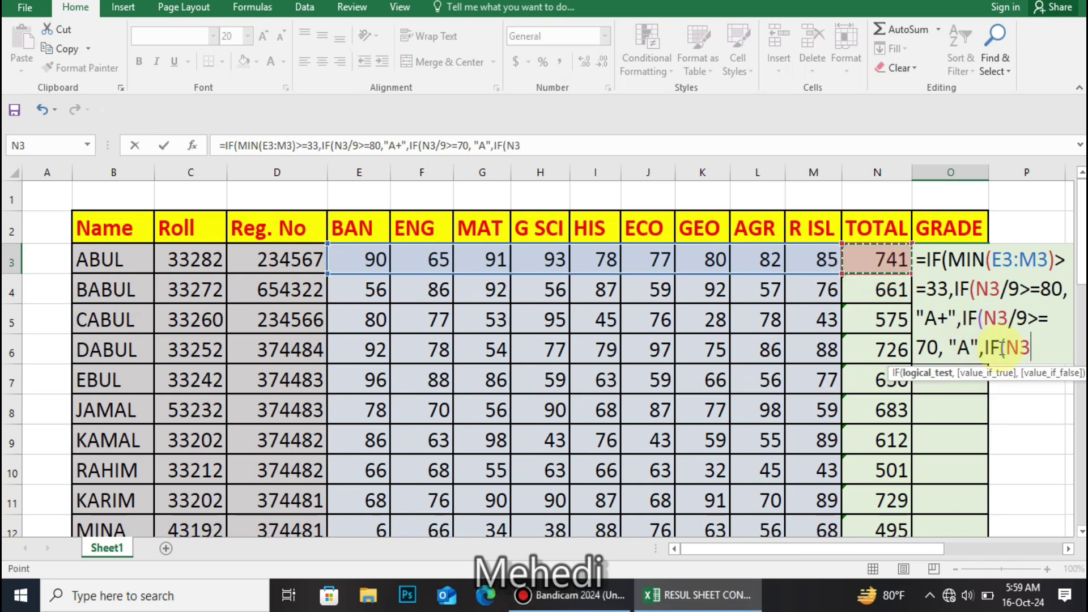
text(/)
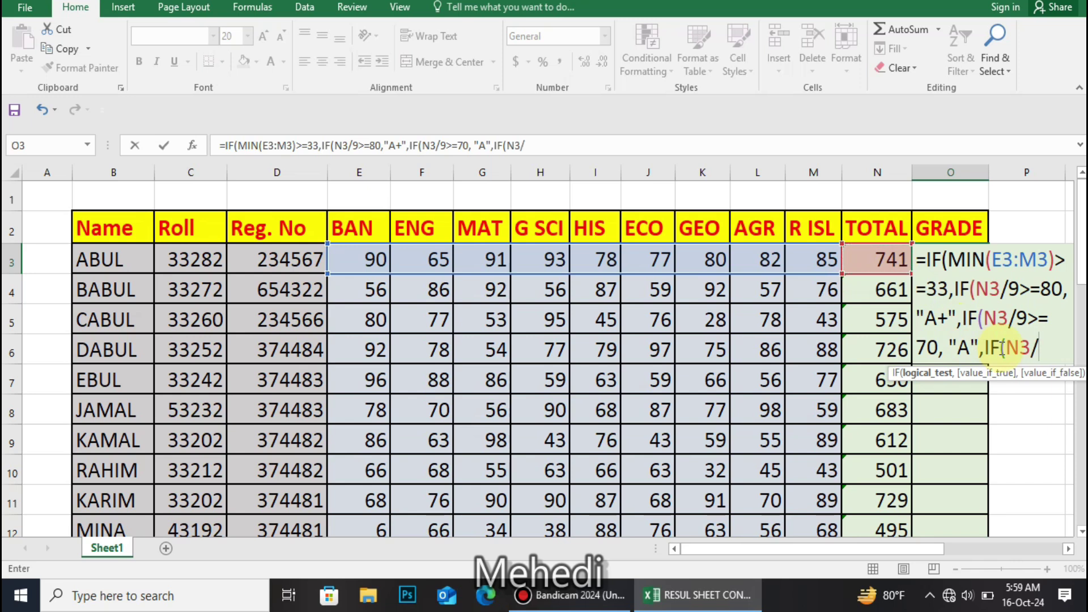
text(9>=)
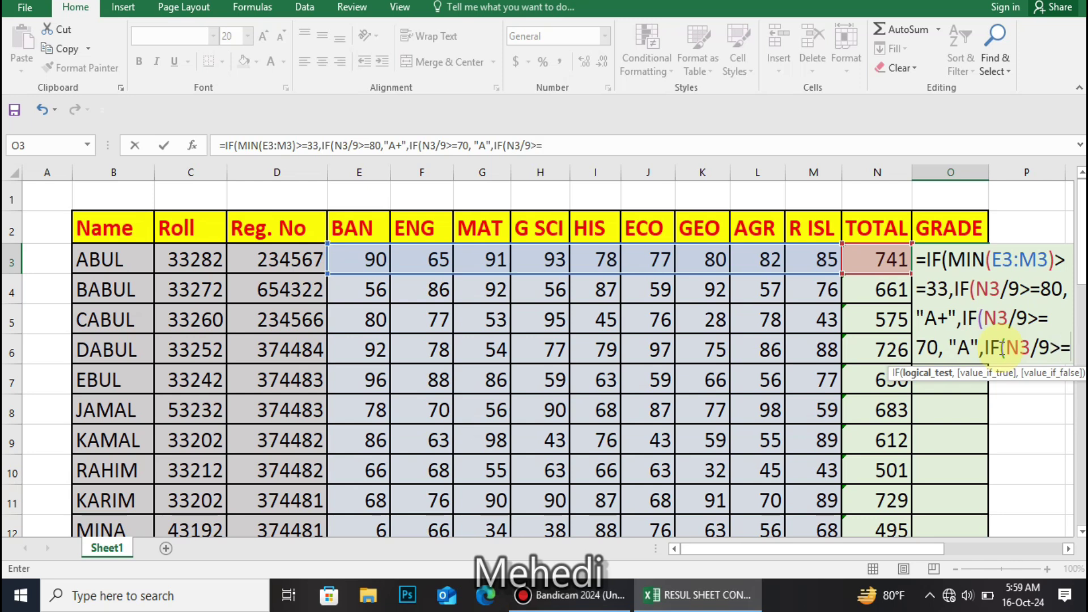
text(60,)
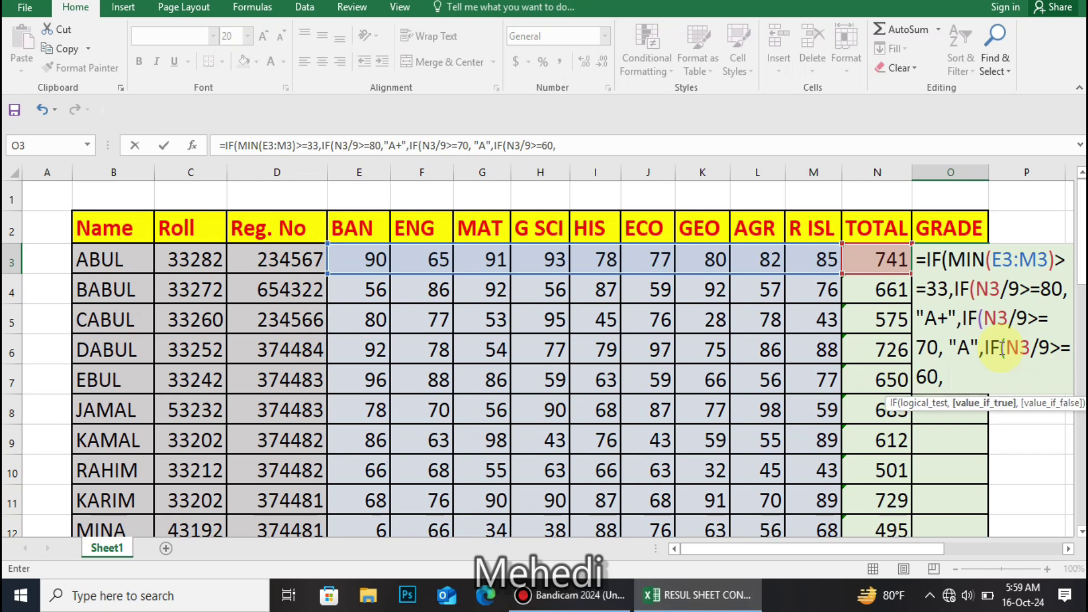
text( "A-",)
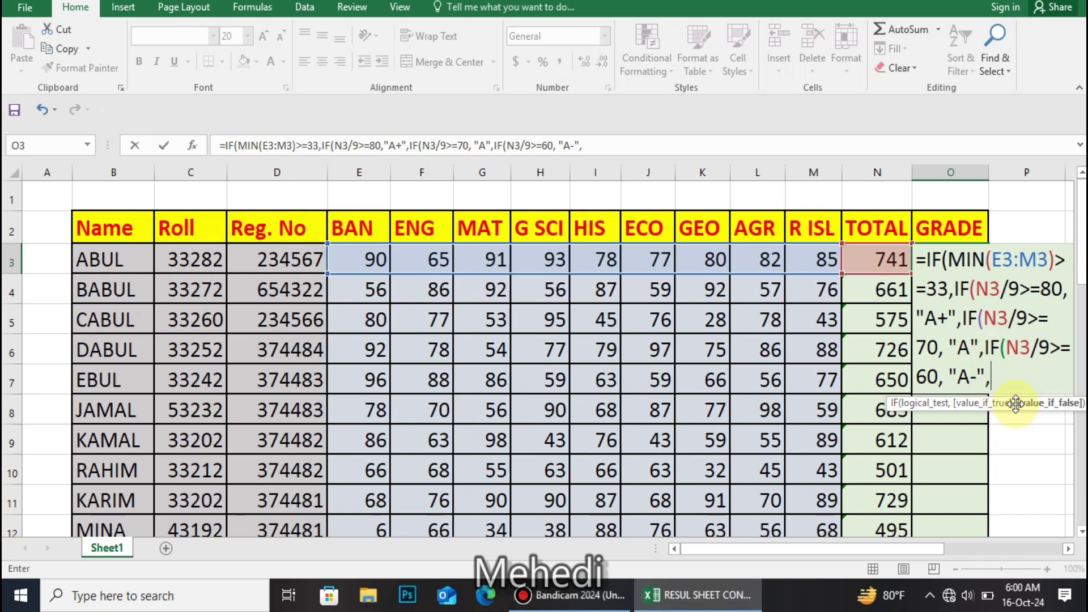
Extend the O3 grade formula with IF(N3/9>=50, "B", for averages from 50
text(IF()
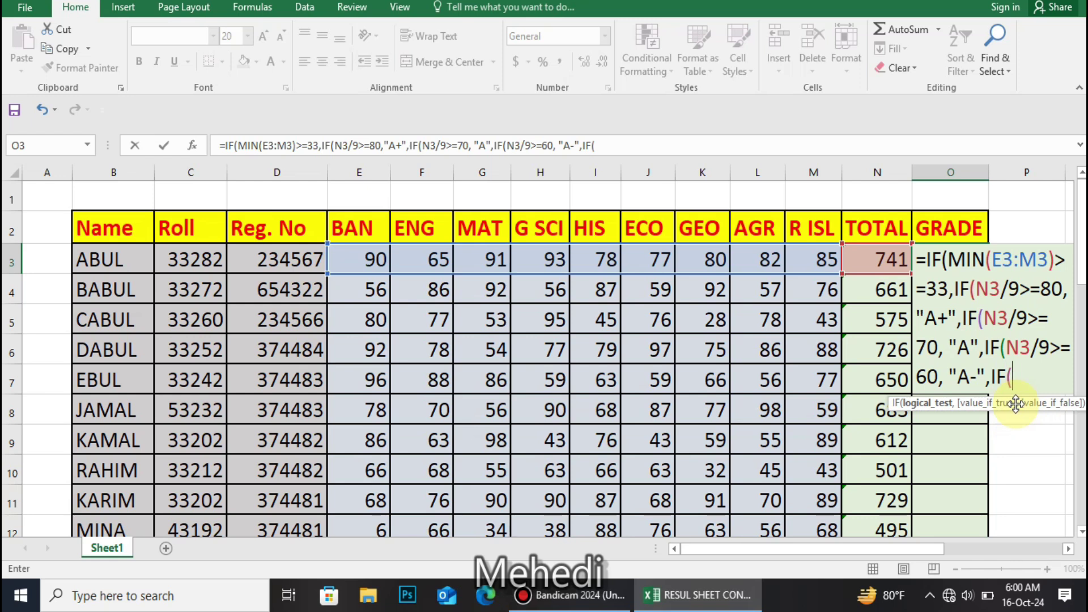
click(877, 259)
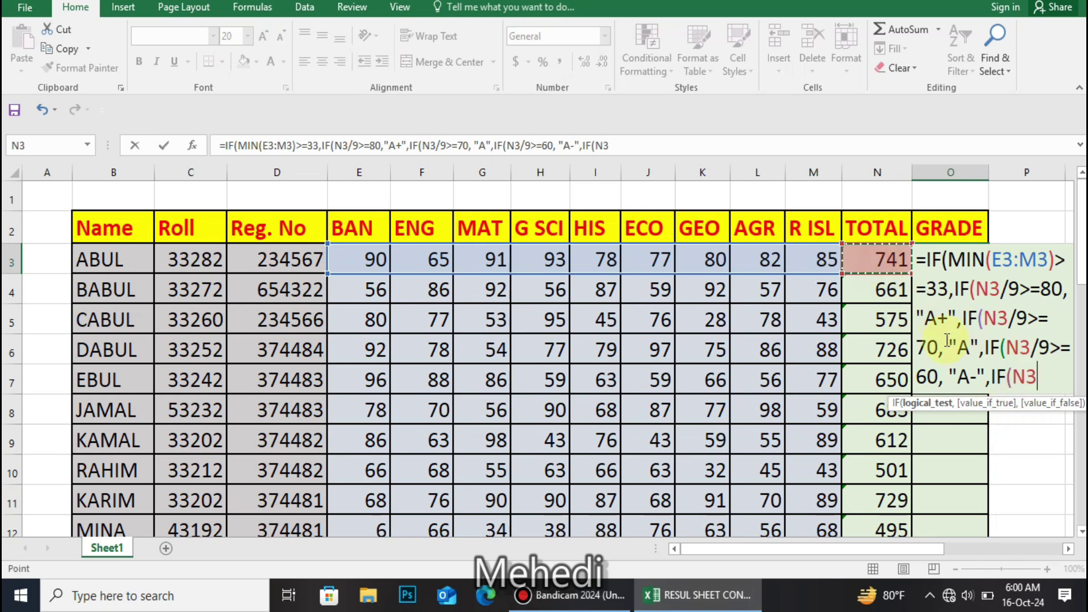
text(/)
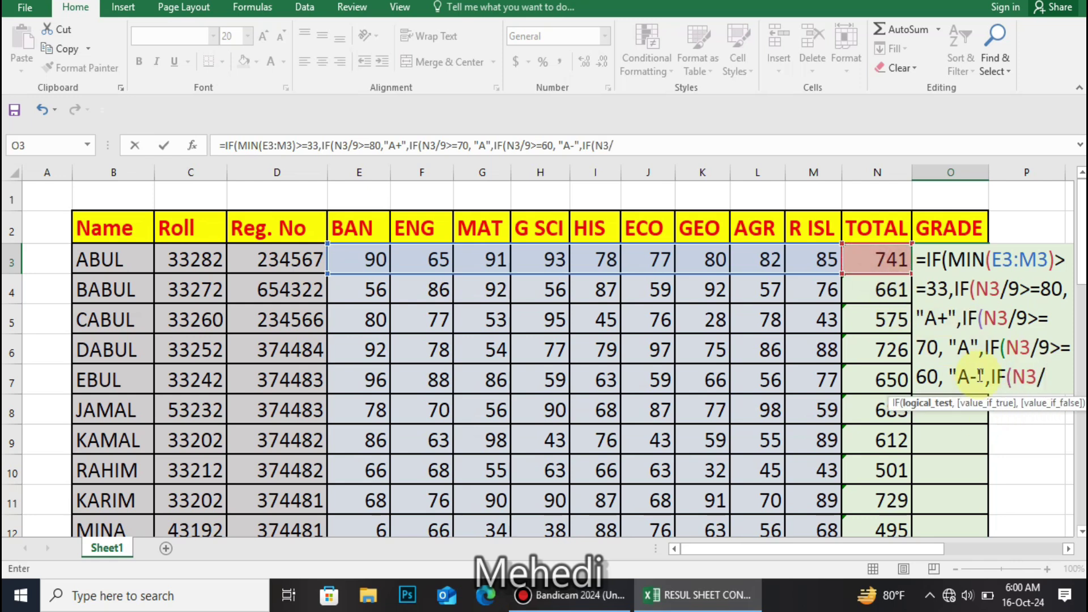
text(9)
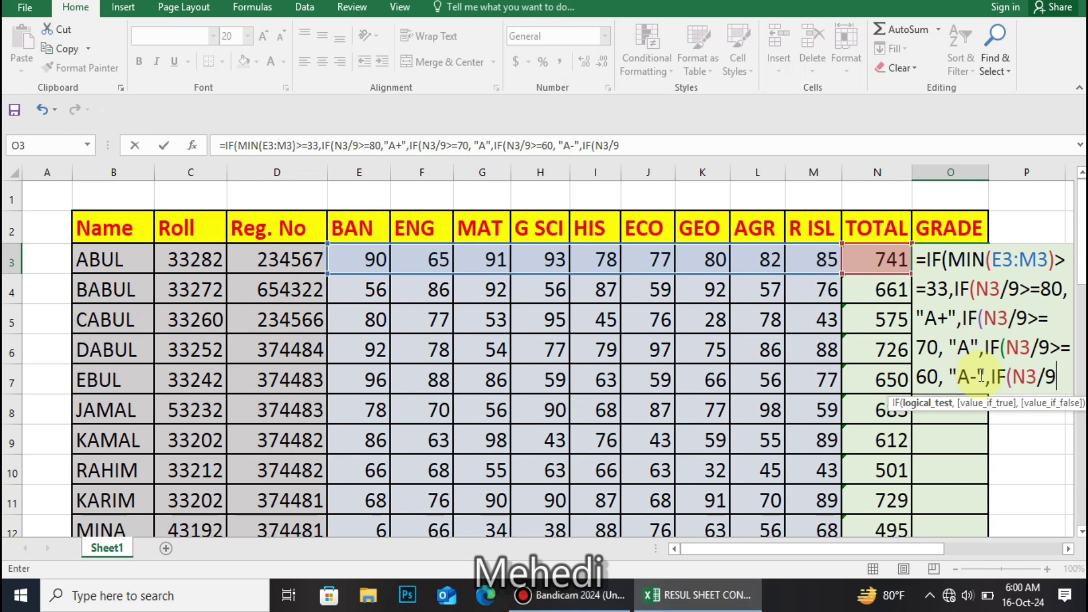
text(>=)
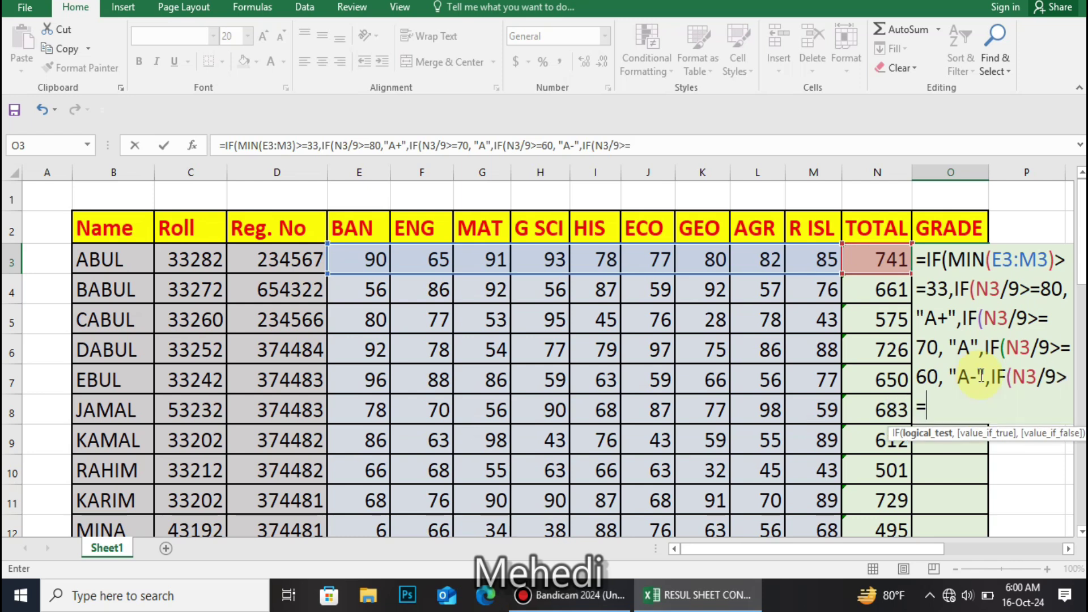
text(50)
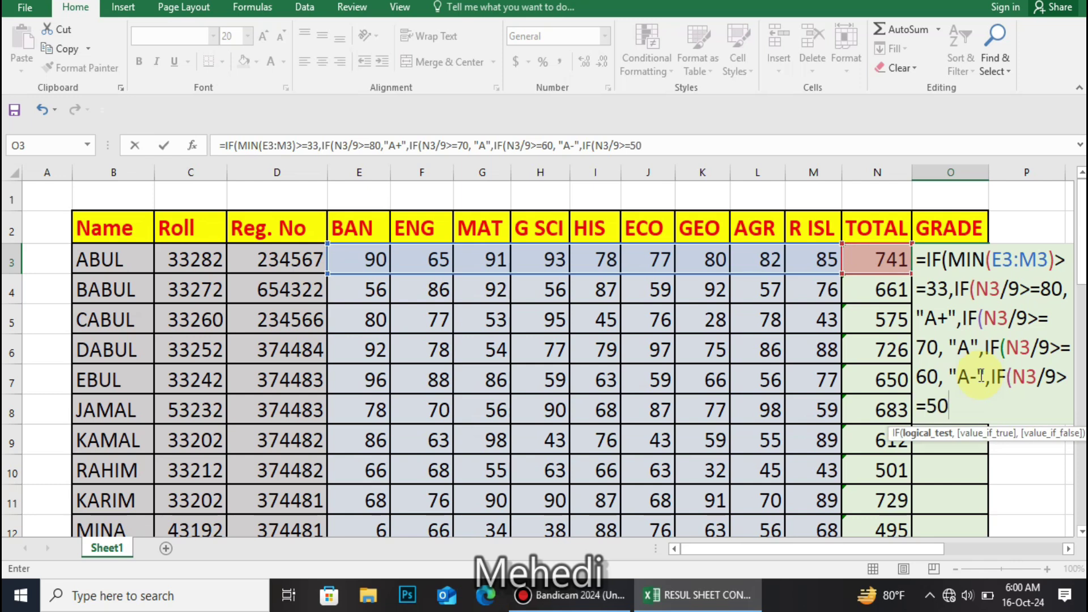
text(, )
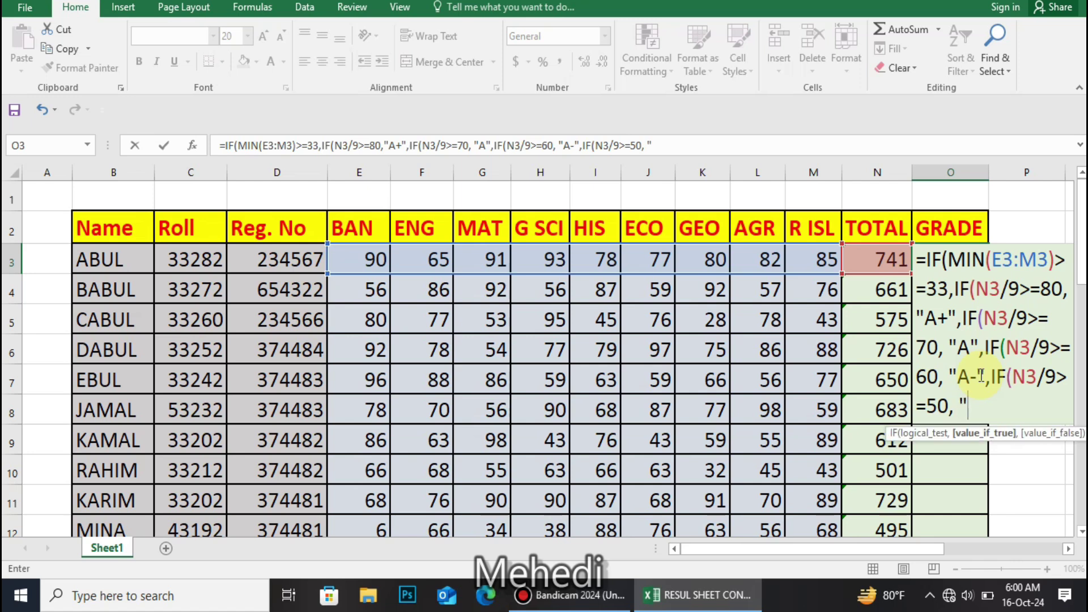
text("B",IF)
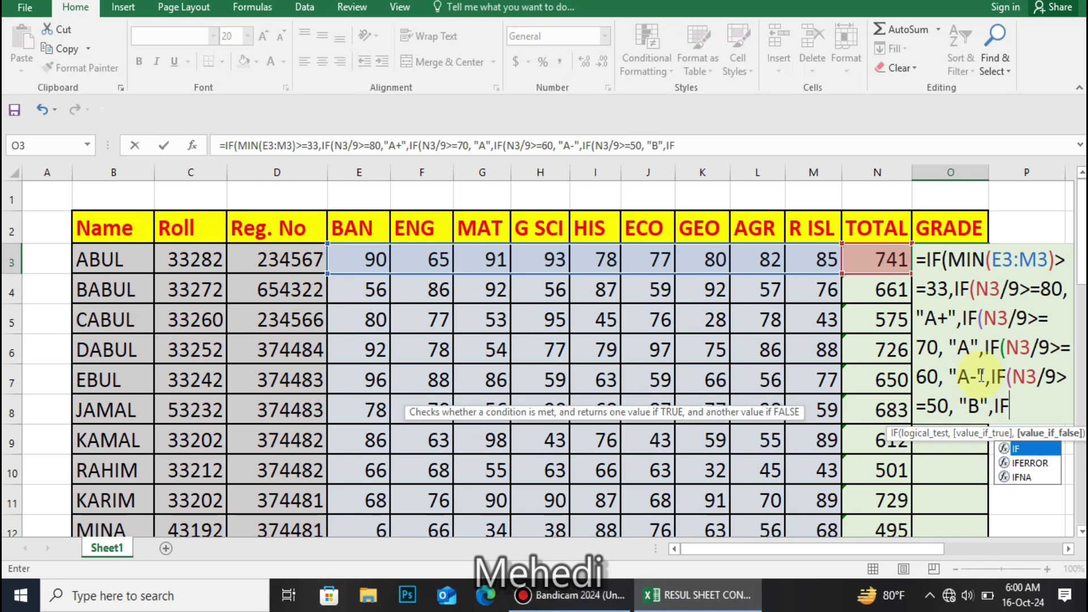
Add the nested condition IF(N3/9>=40, "C", to the O3 formula so averages from 40 get C
text(()
click(881, 264)
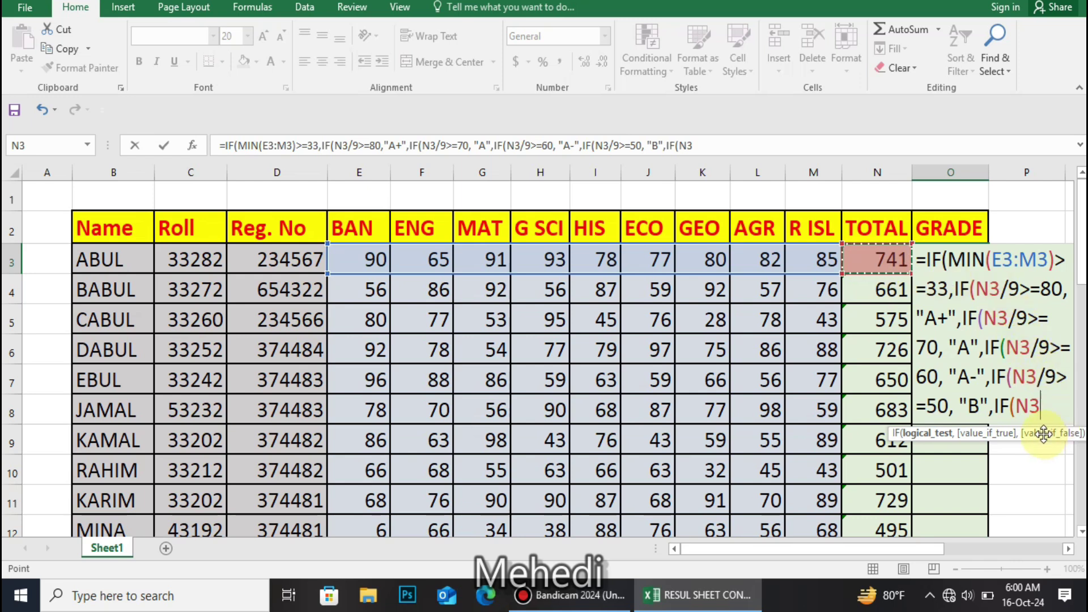
text(/)
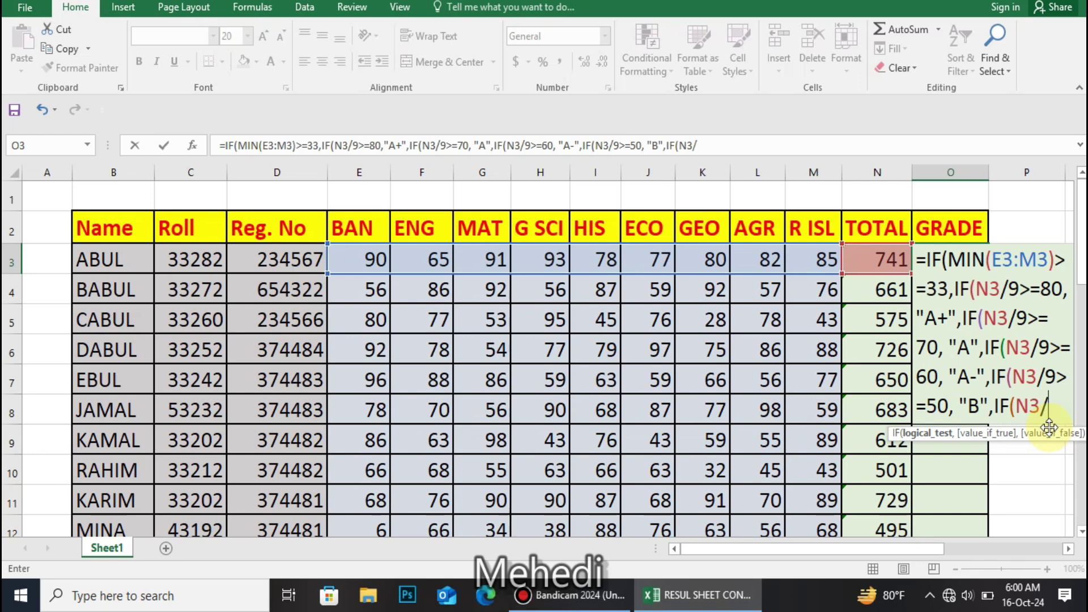
text(9)
key(BackSpace)
text(>=40)
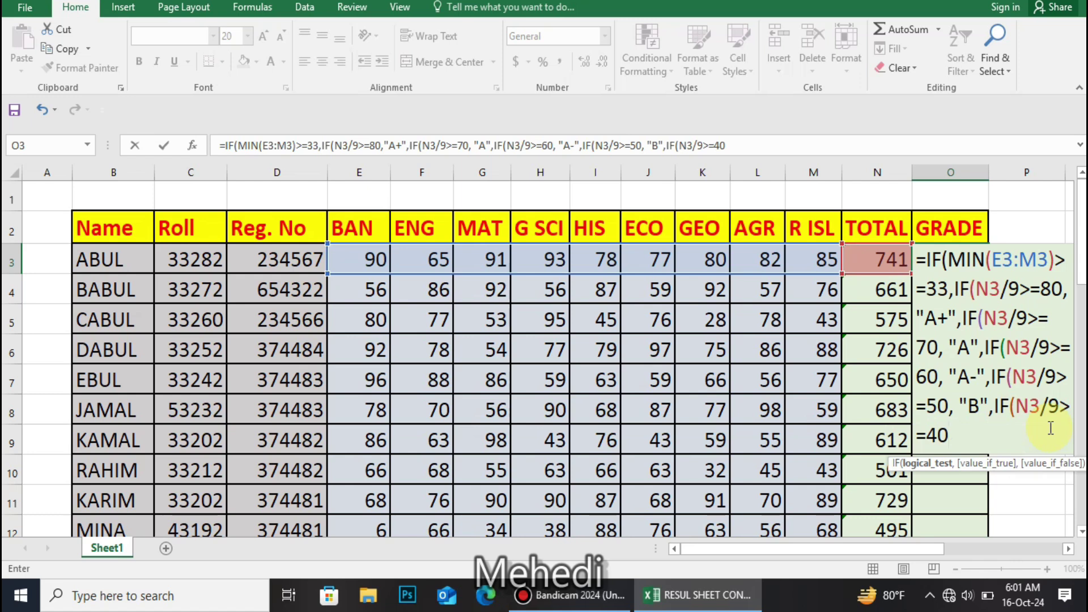
text(, "C")
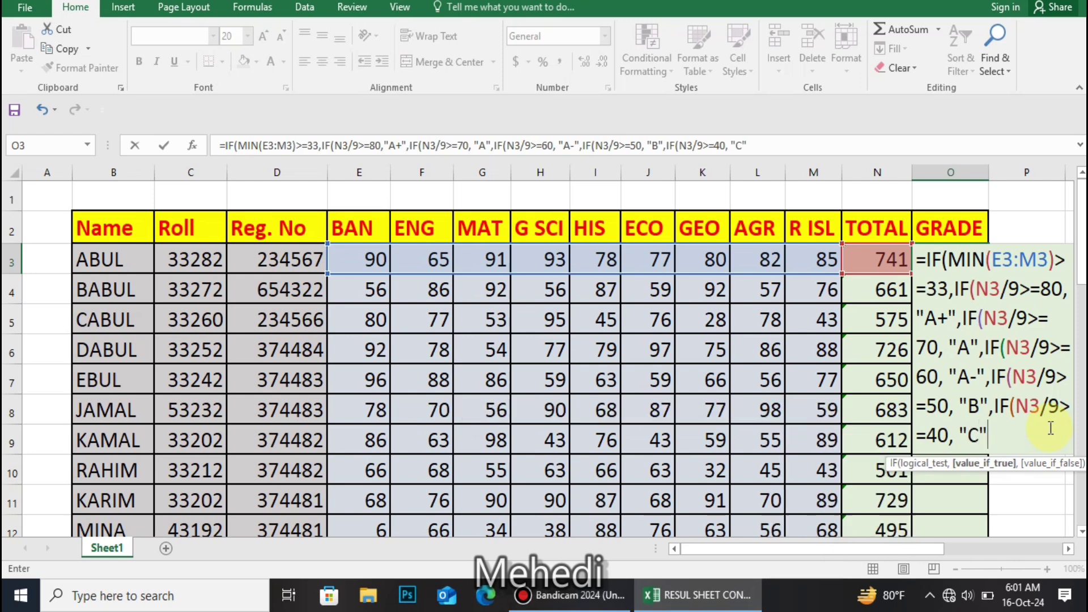
text(,)
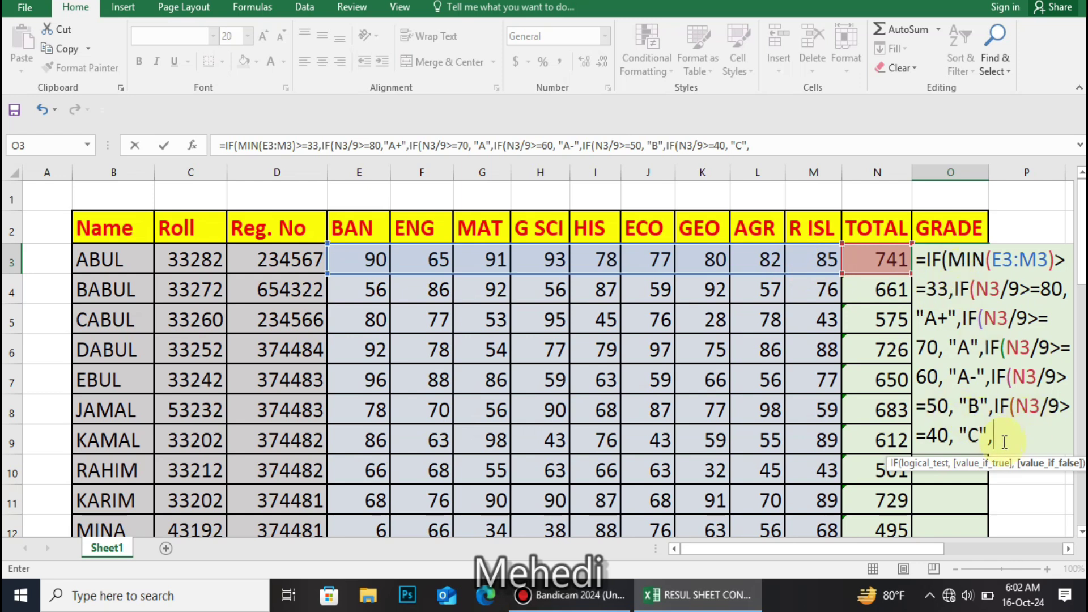
Finish the O3 formula with "D" as the lowest passing grade, close the nested IFs, and return "FAIL" when the minimum-mark test is false
text("D")
text())))))
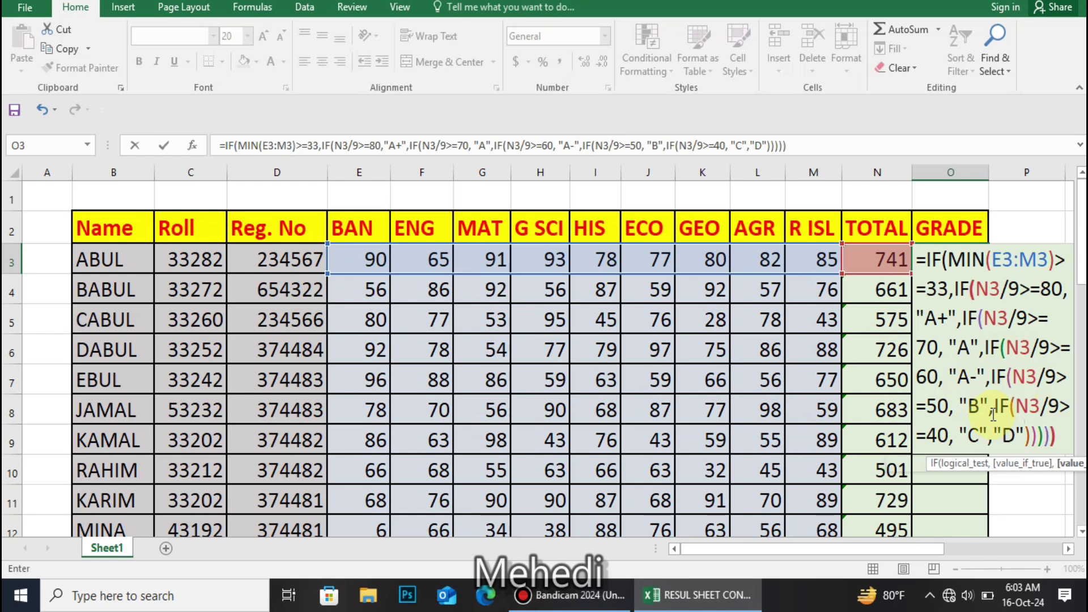
text(,)
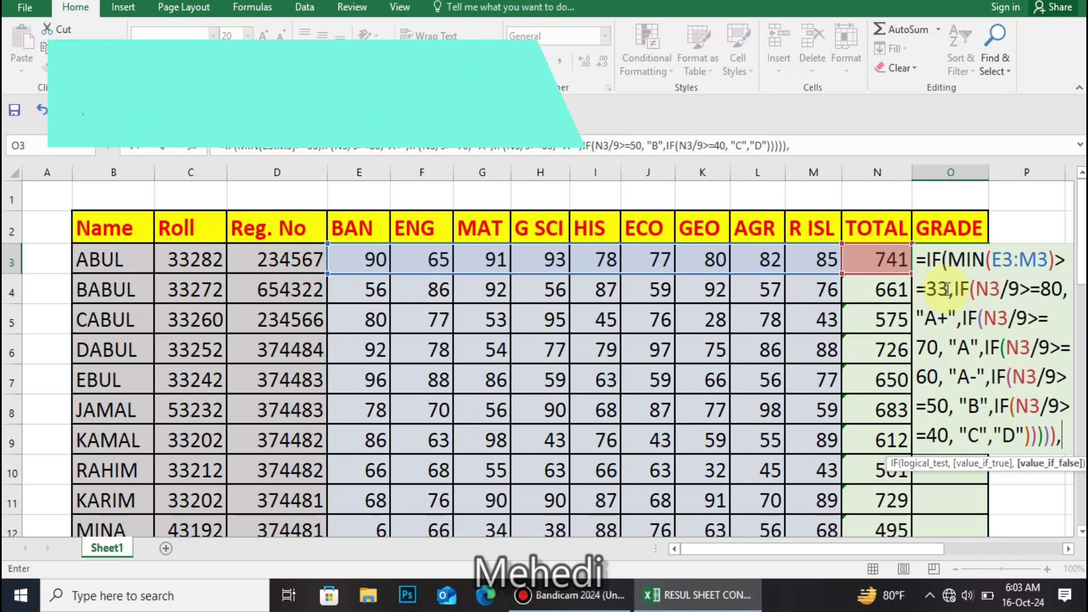
text(")
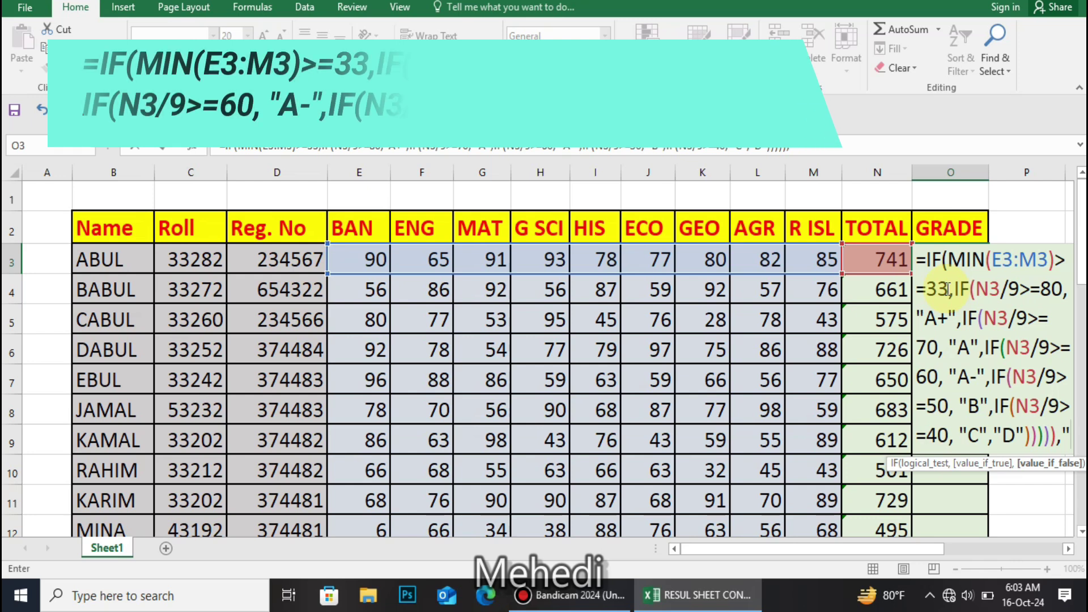
text(FAIL")
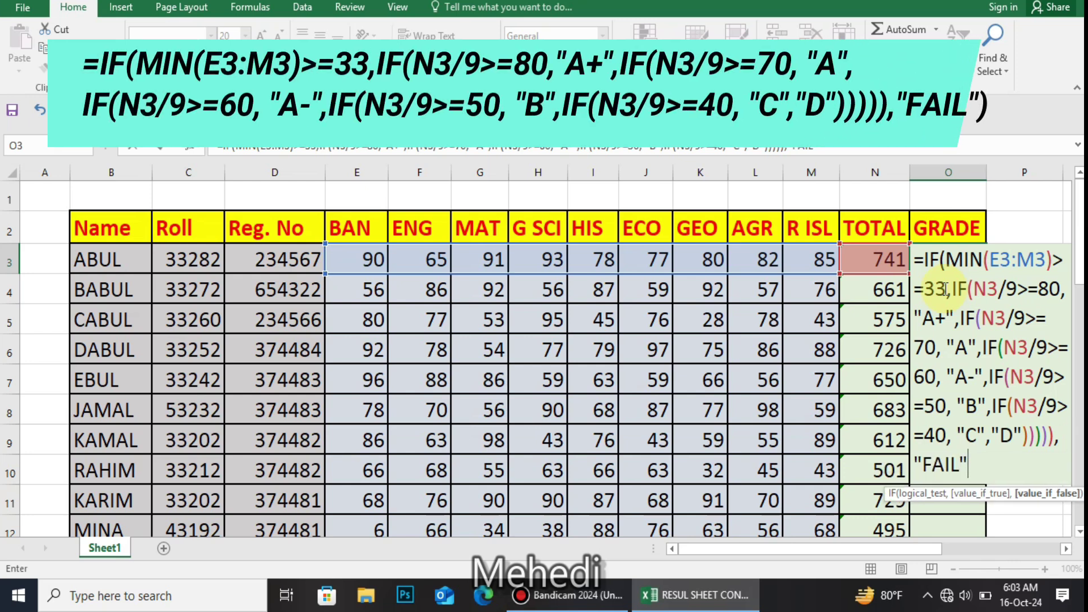
text())
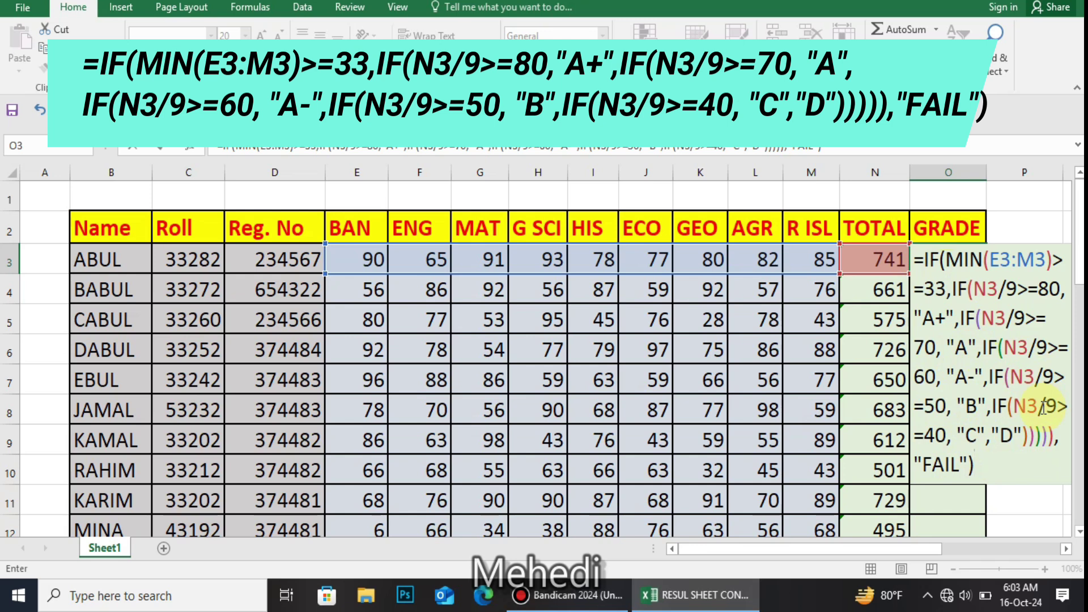
key(Return)
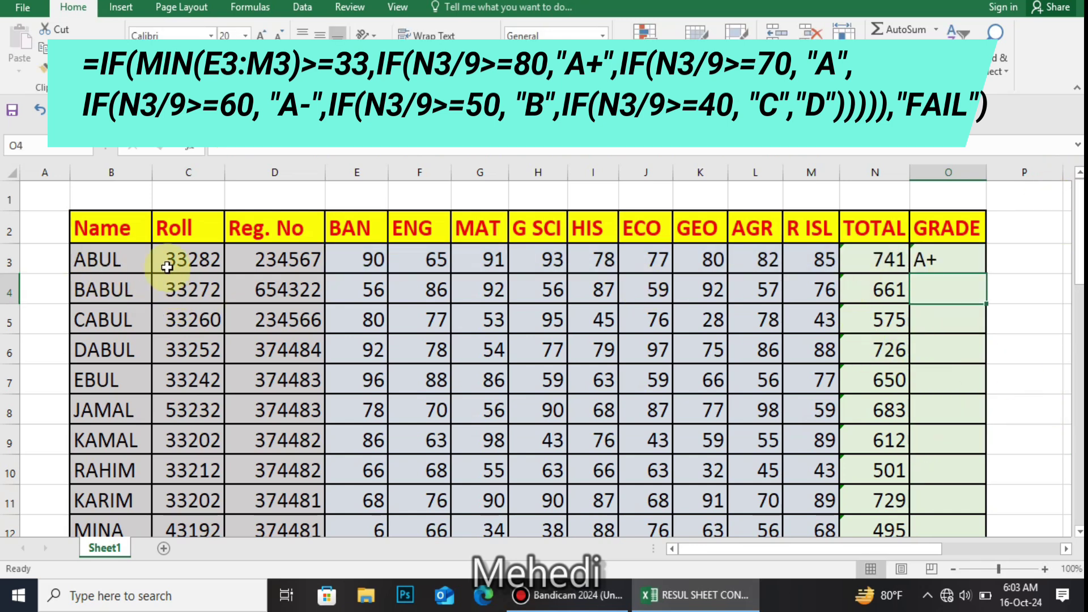
Fill the O3 grade formula down the GRADE column for all remaining students
click(960, 267)
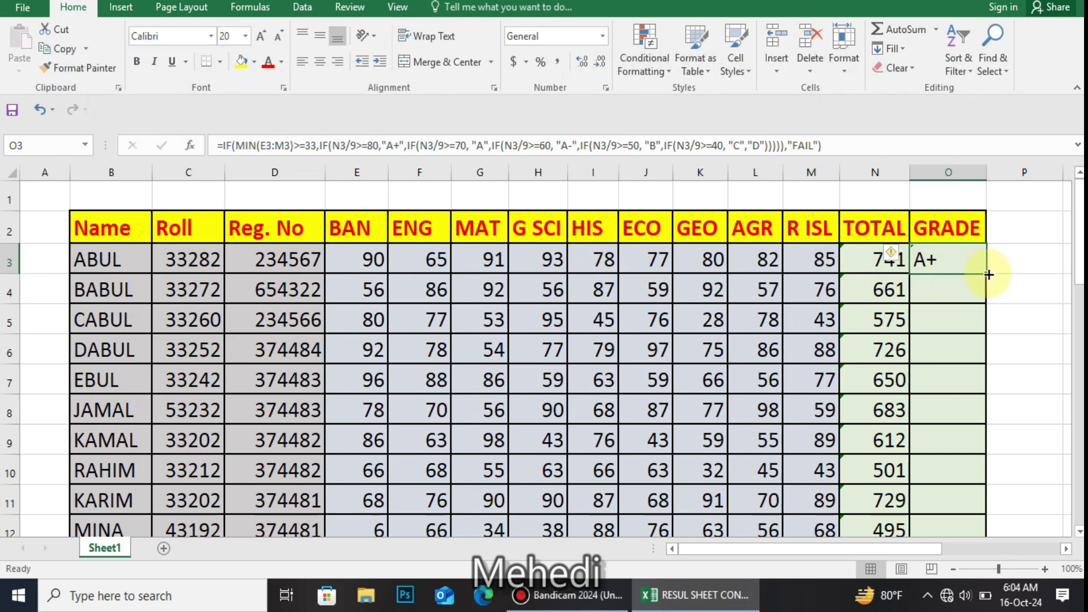
drag(987, 274, 945, 423)
scroll(945, 423, up, 2)
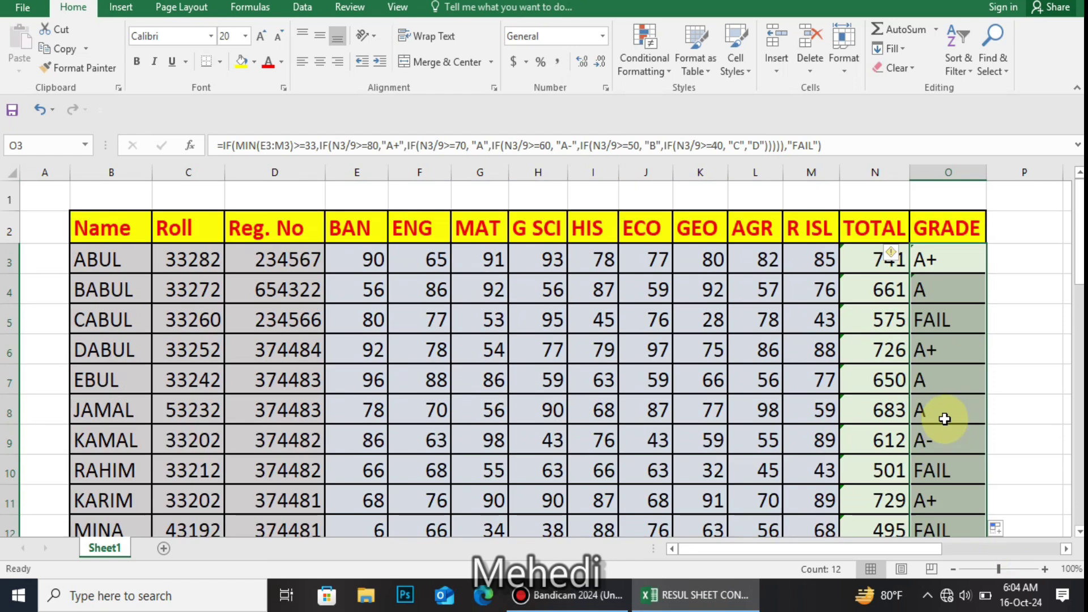
click(1035, 374)
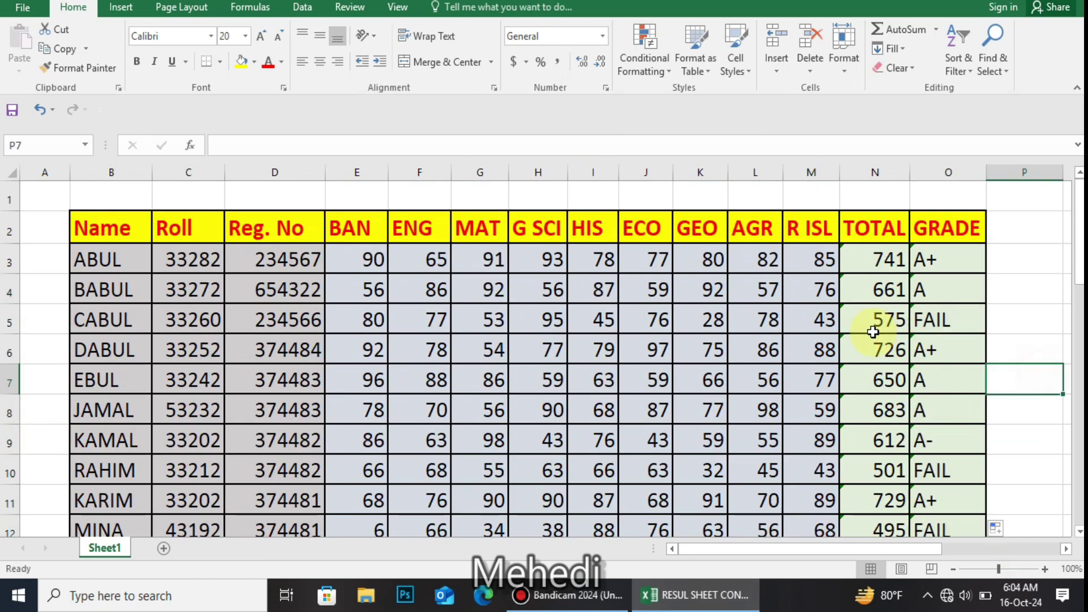
Check the grades in O4 and O5 and compare the failing students' grades with their subject marks in rows 5 and 10
click(954, 291)
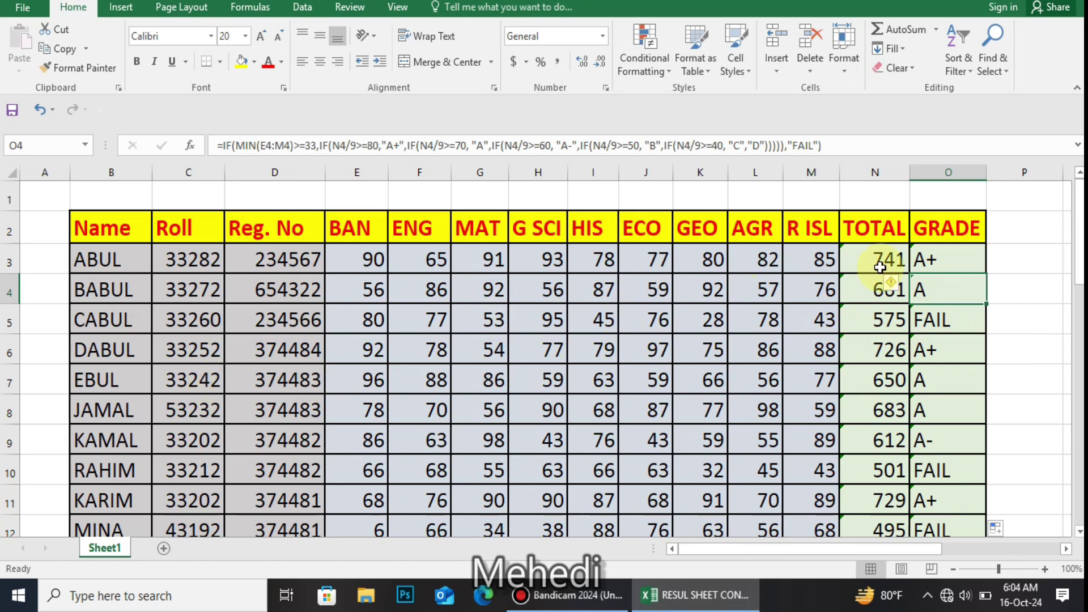
click(938, 321)
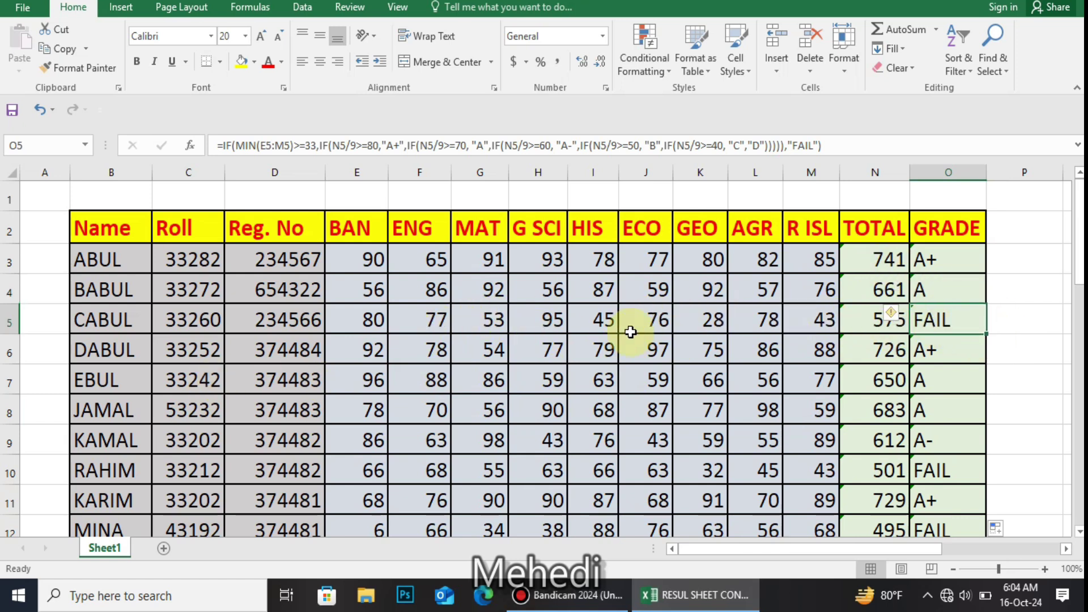
click(713, 319)
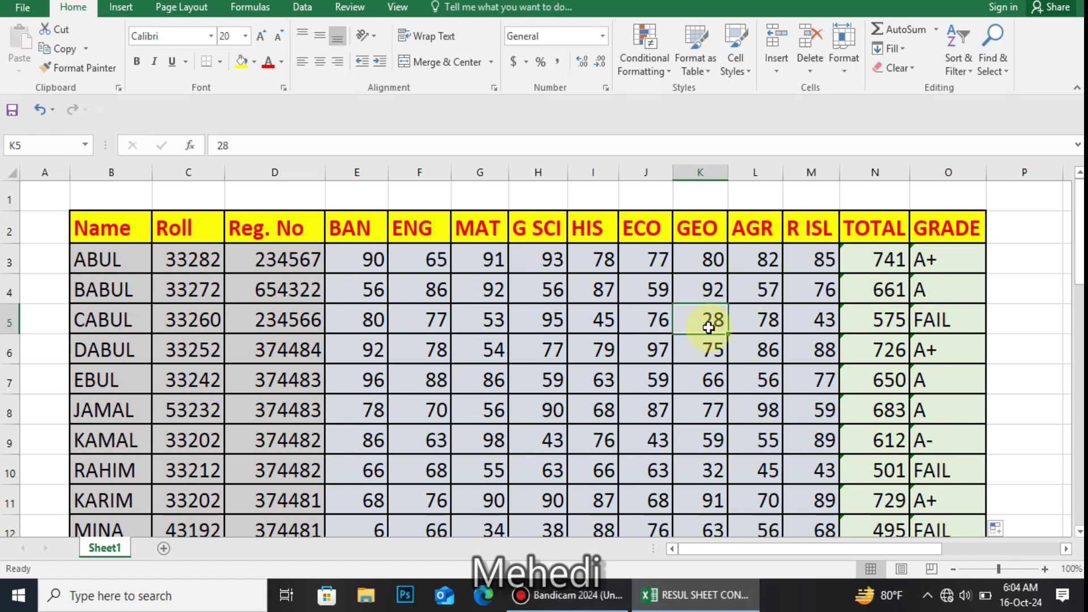
click(554, 318)
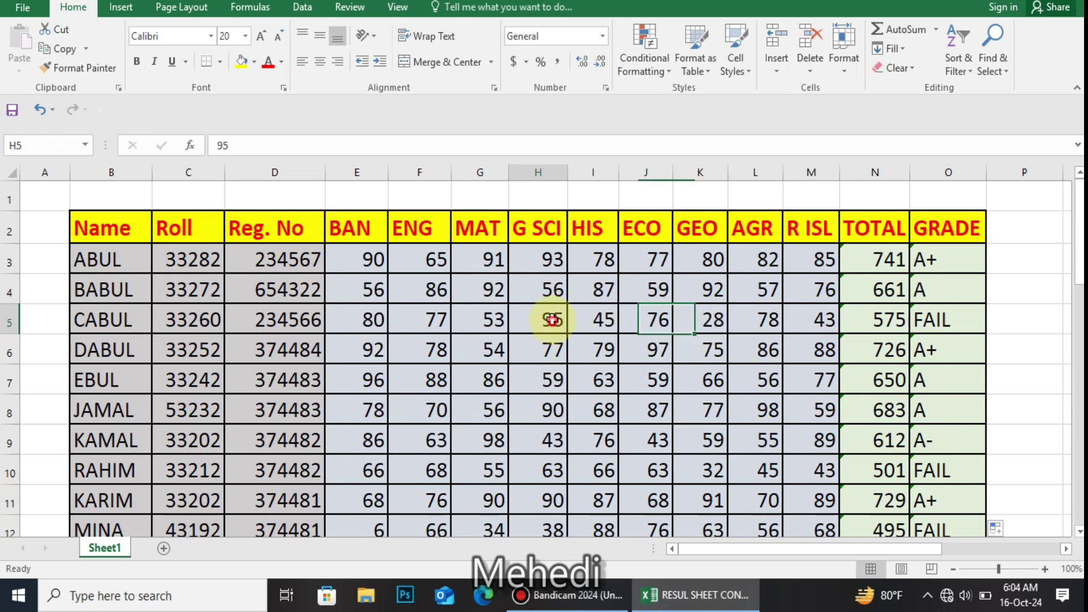
click(374, 320)
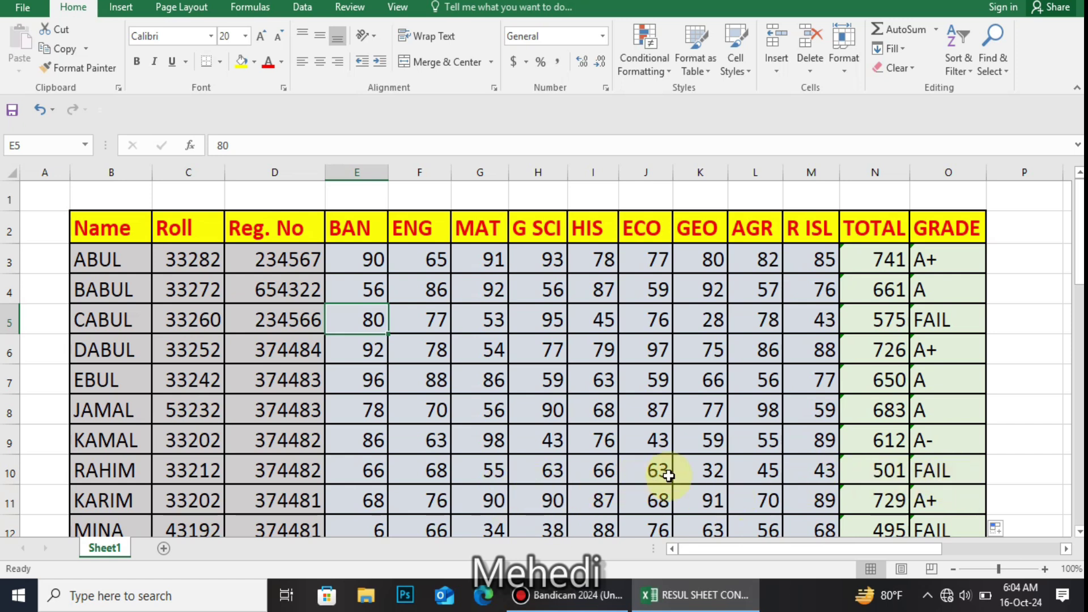
click(705, 470)
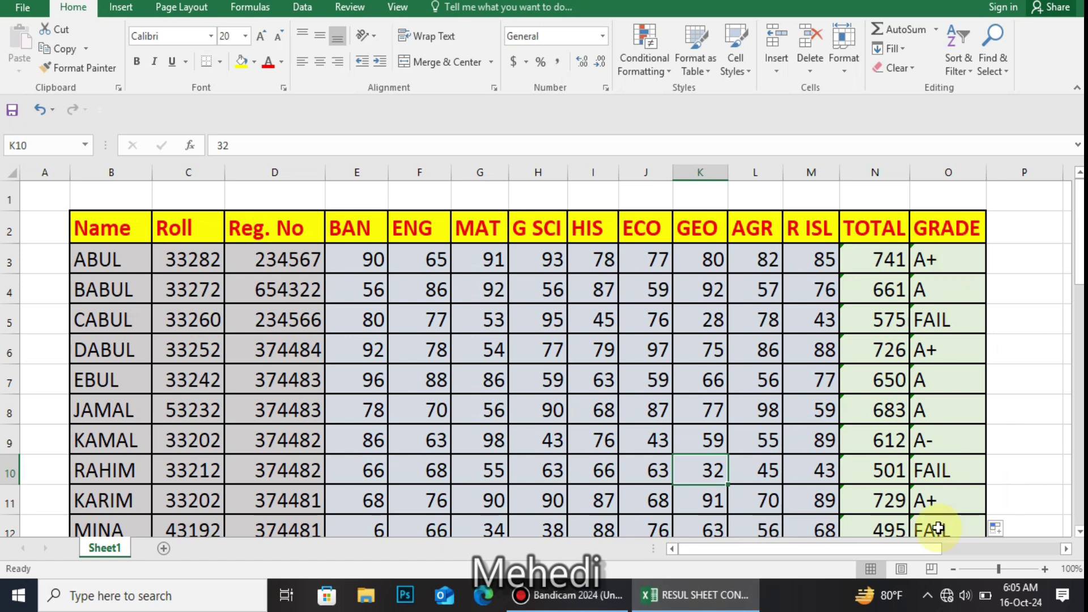
click(566, 595)
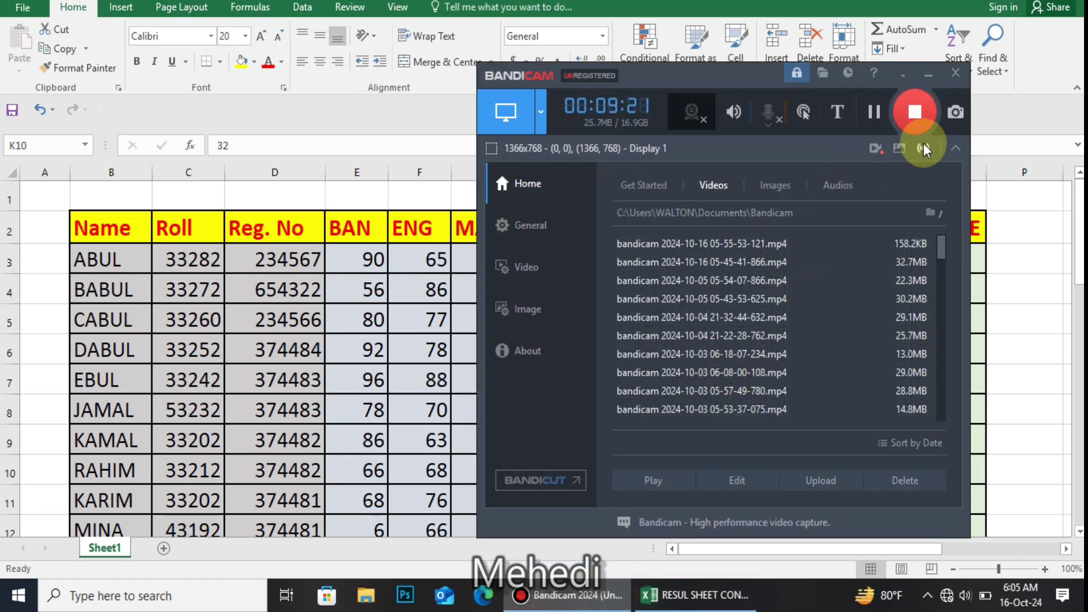
click(914, 112)
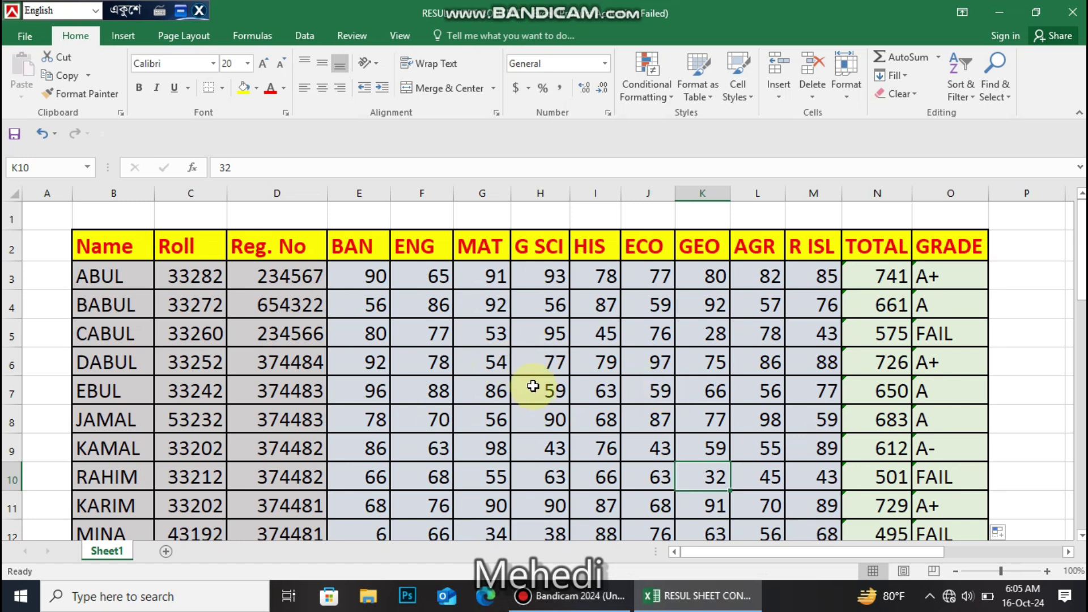
Review the SUM formula in N3 and the nested IF grade formula in O3 without changing them
click(903, 292)
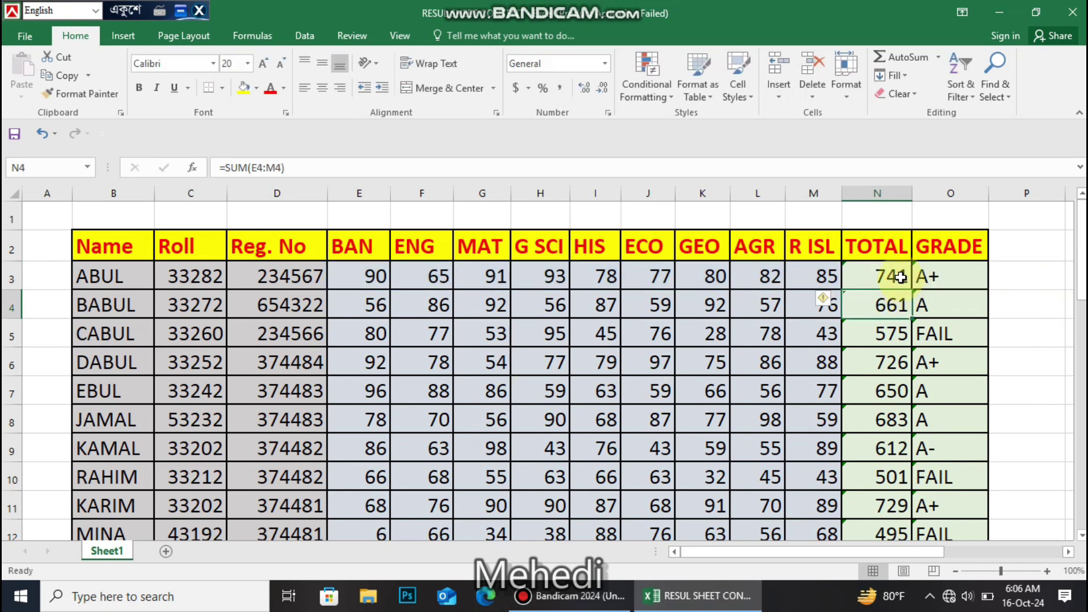
double_click(867, 276)
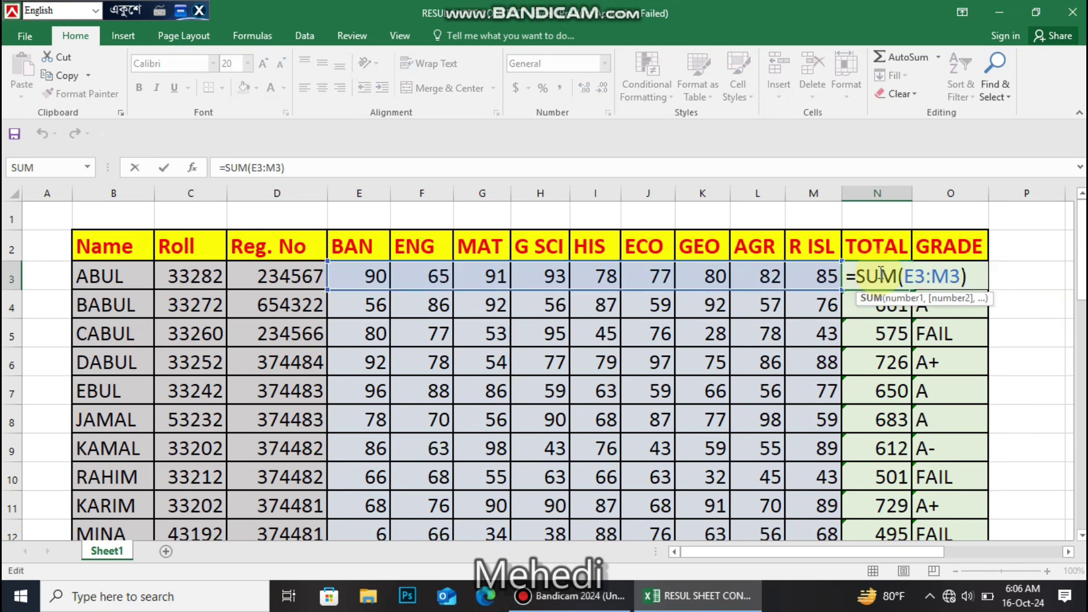
click(949, 277)
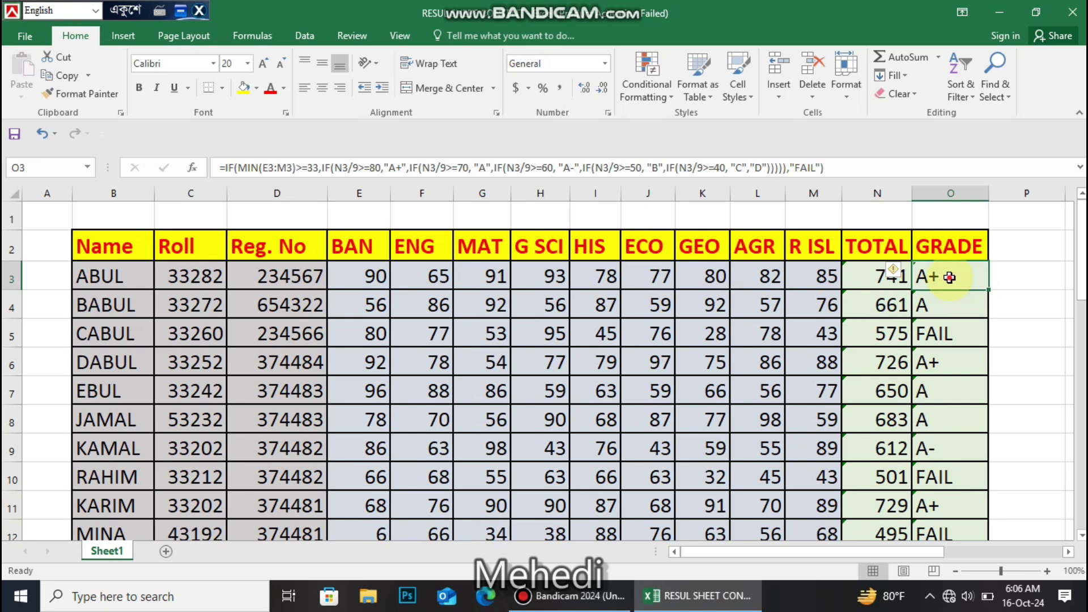
double_click(950, 277)
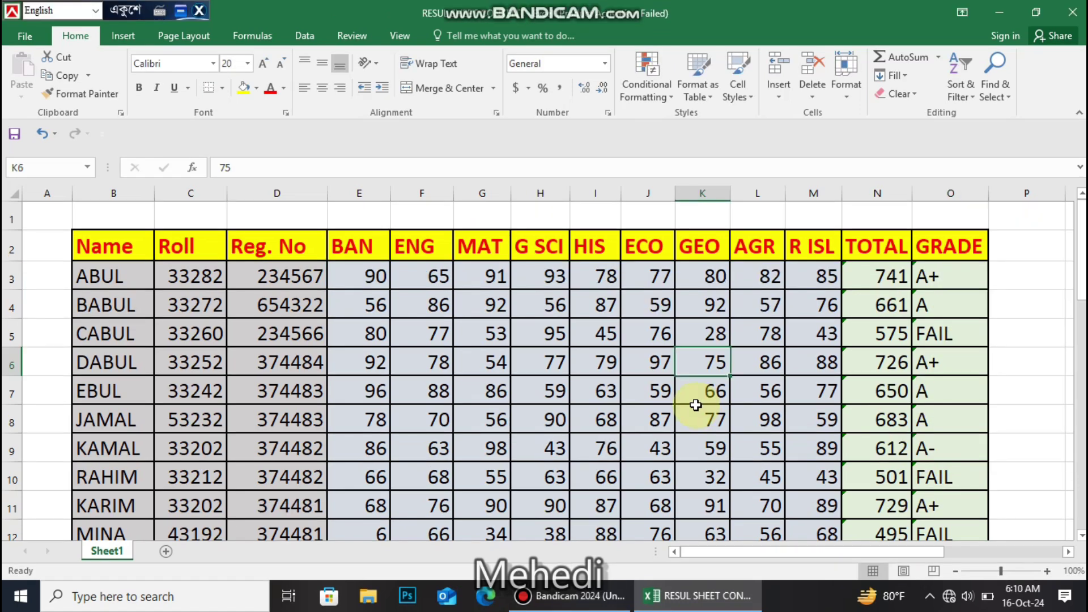
click(806, 386)
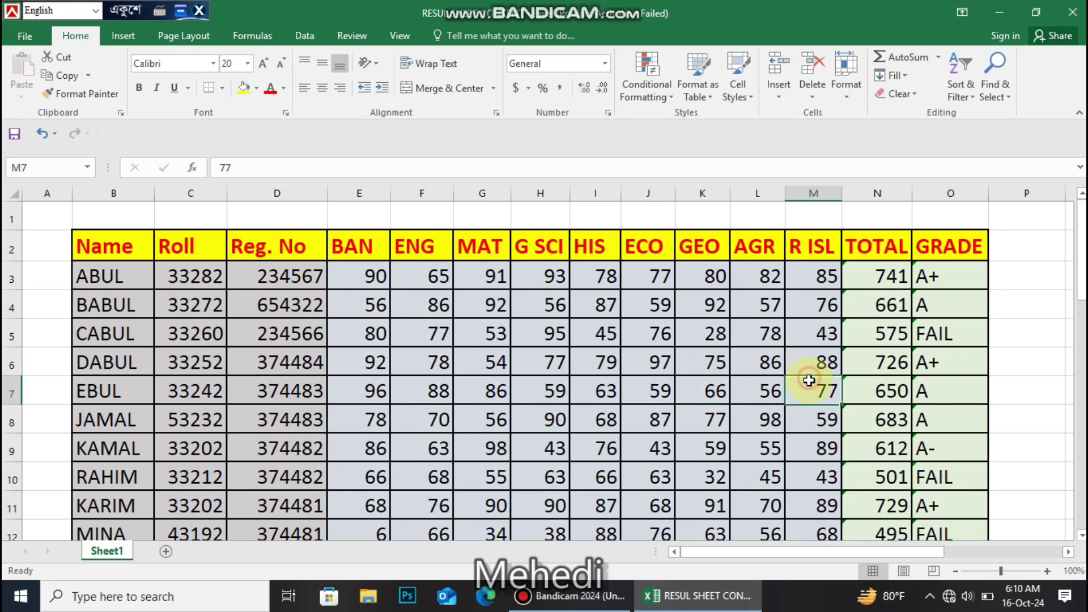